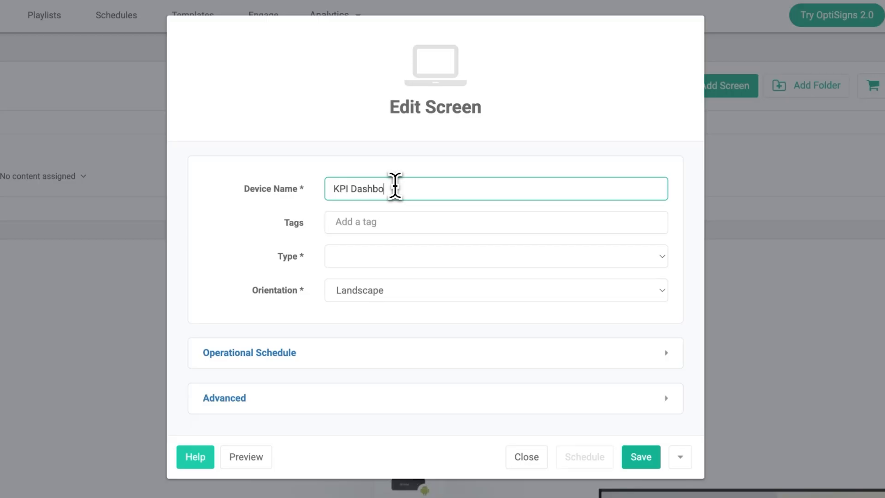
- Save the Edit Screen dialog with Device Name 'KPI Dashboard #1'
click(639, 458)
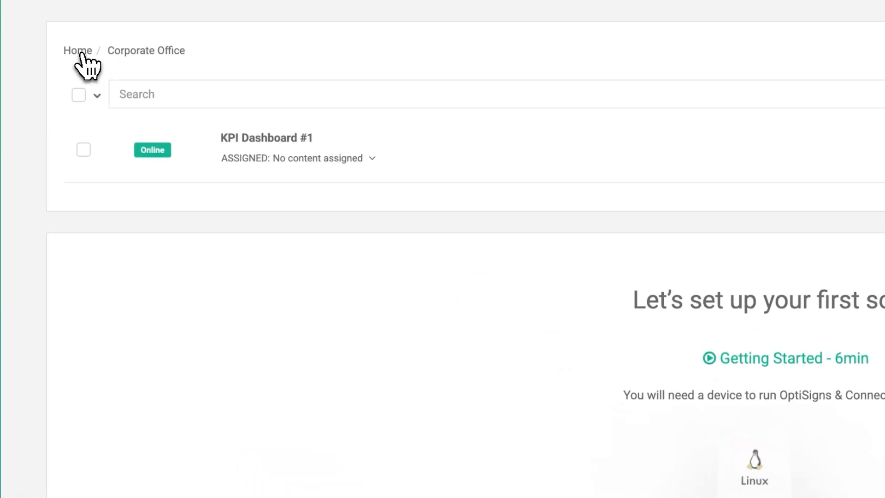
- Add a new screen in the General Retail Store folder using its pairing code
click(81, 113)
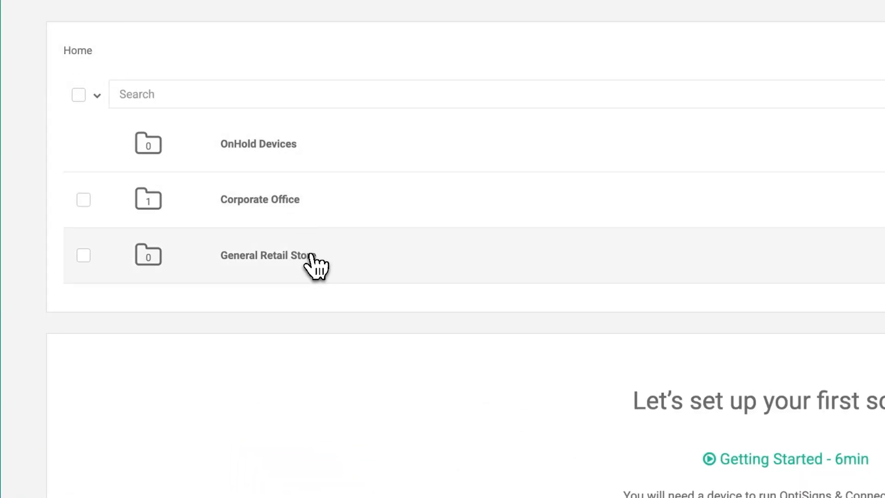
click(309, 254)
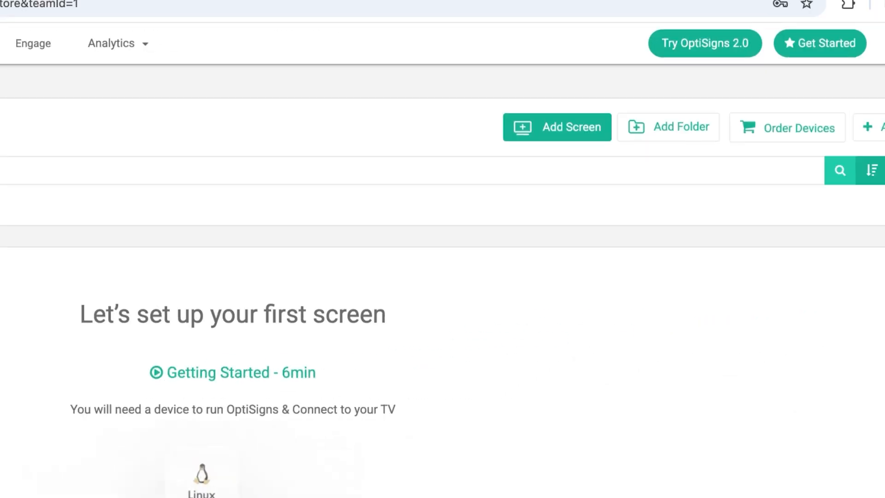
click(417, 153)
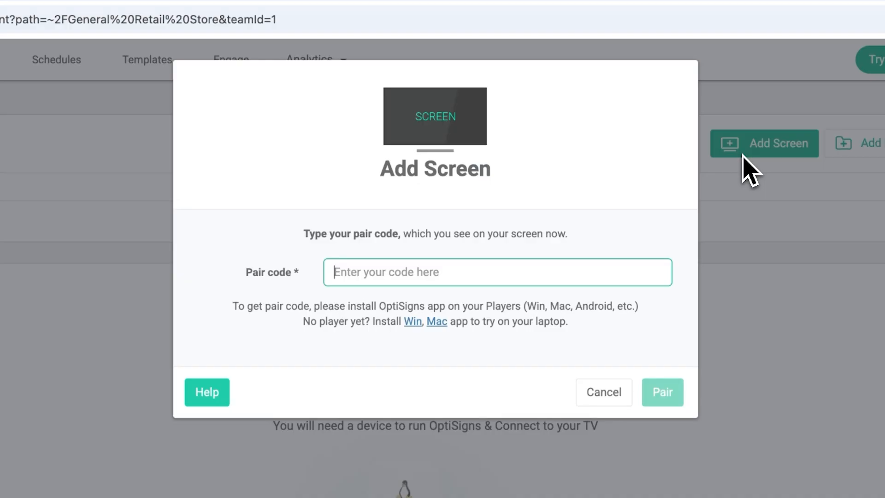
text(TFLMQD)
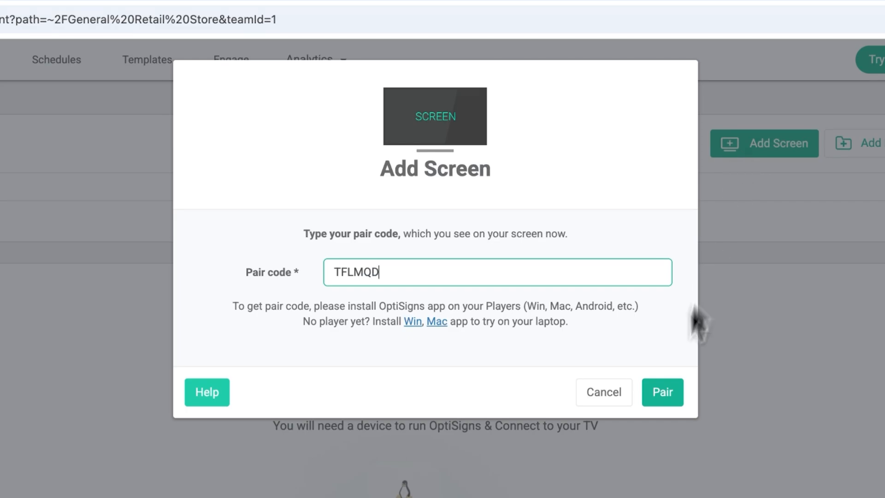
click(663, 392)
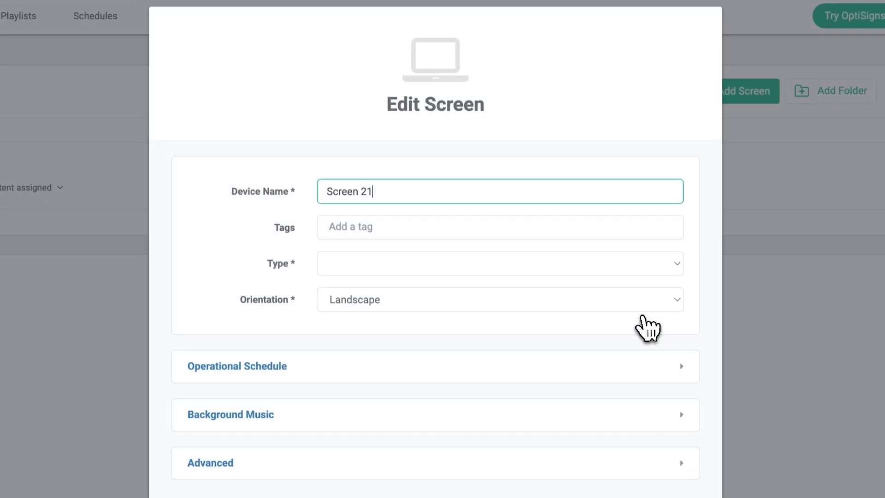
- Rename the new screen from Screen 21 to 'Register 1' and save it
click(382, 166)
triple_click(383, 165)
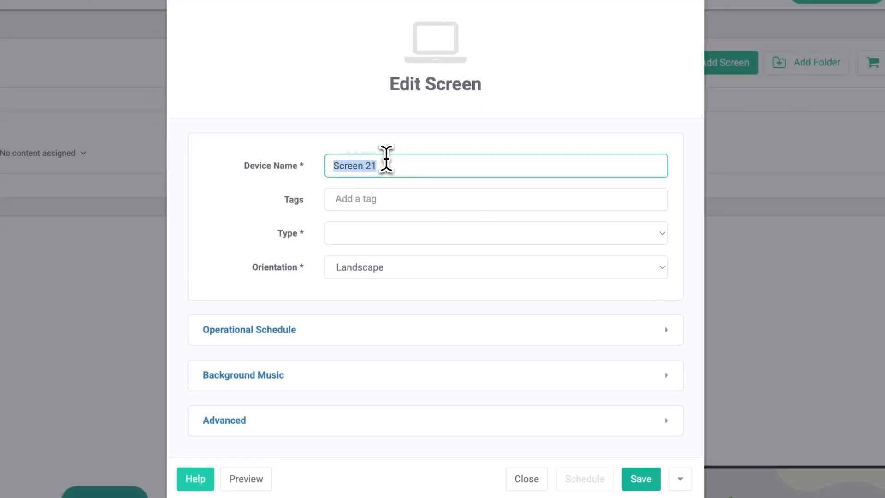
text(Register 1)
click(641, 479)
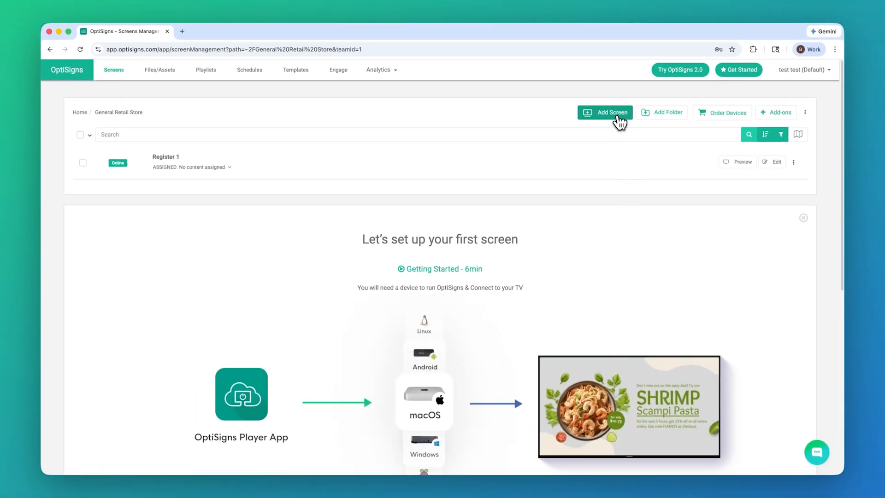
- Pair another screen in General Retail Store with its pairing code
click(609, 119)
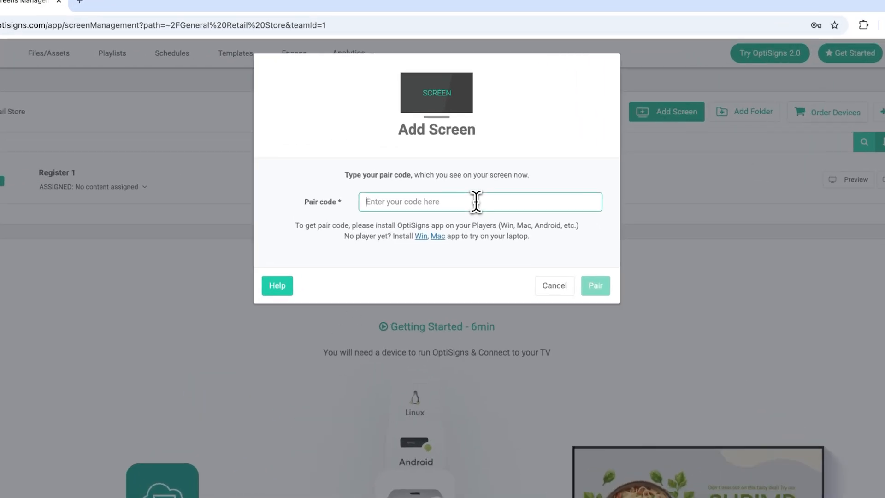
text(C2L51L)
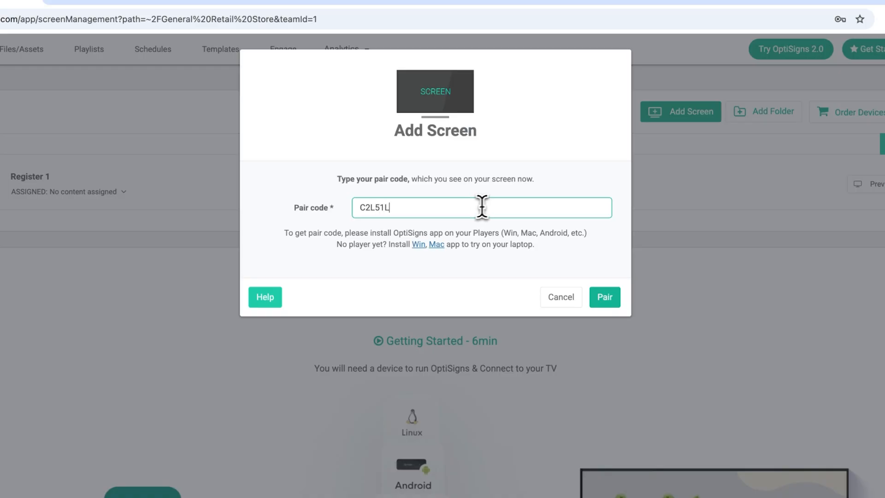
click(604, 299)
- Rename the new screen from Screen 22 to 'Back of House Screen' and save it
triple_click(404, 203)
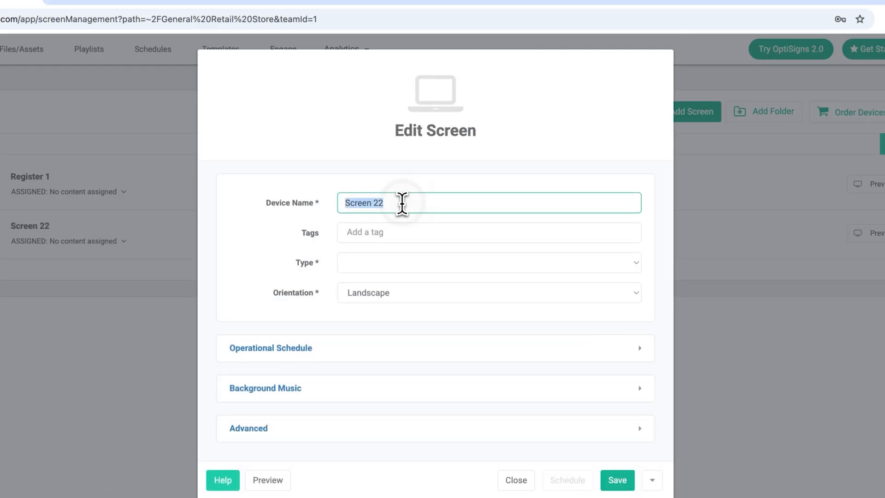
text(Back of House Screen)
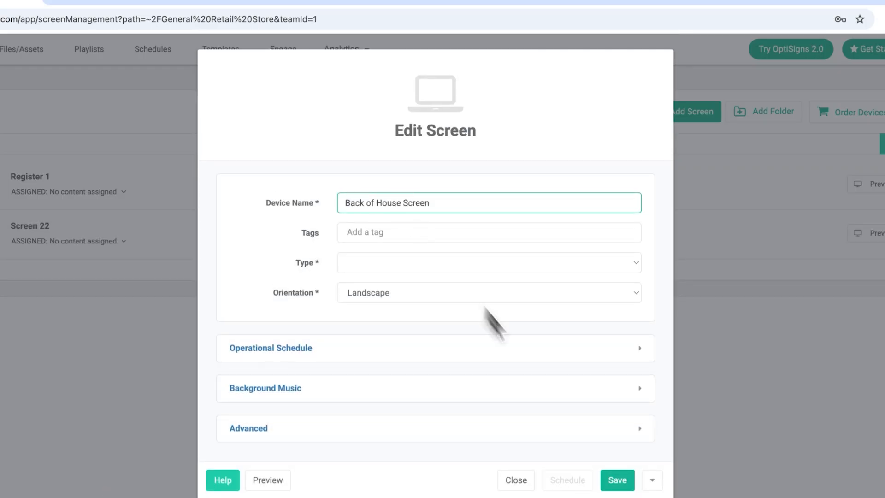
click(618, 481)
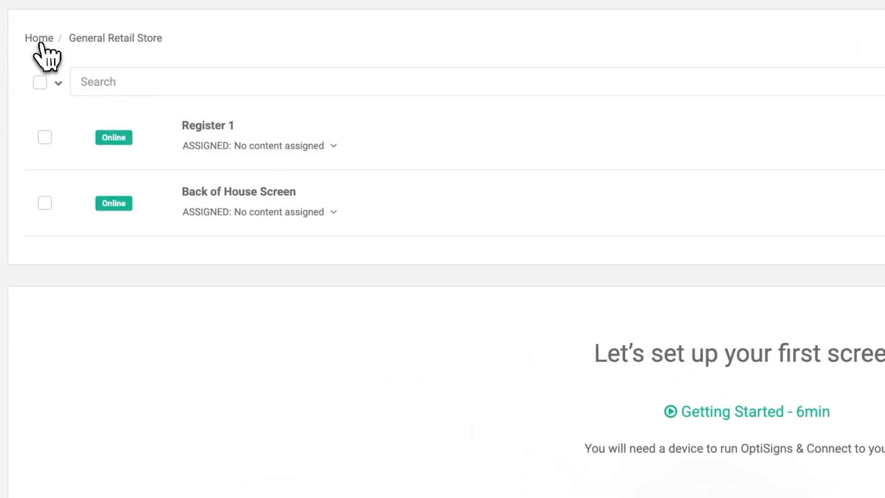
click(80, 113)
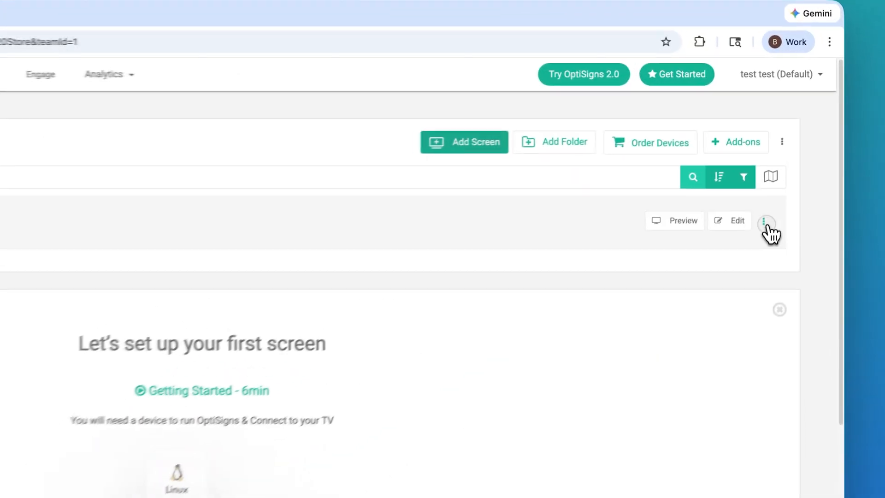
- Move Test Screen from General Retail Store into Corporate Office, then view Corporate Office
click(793, 162)
click(734, 256)
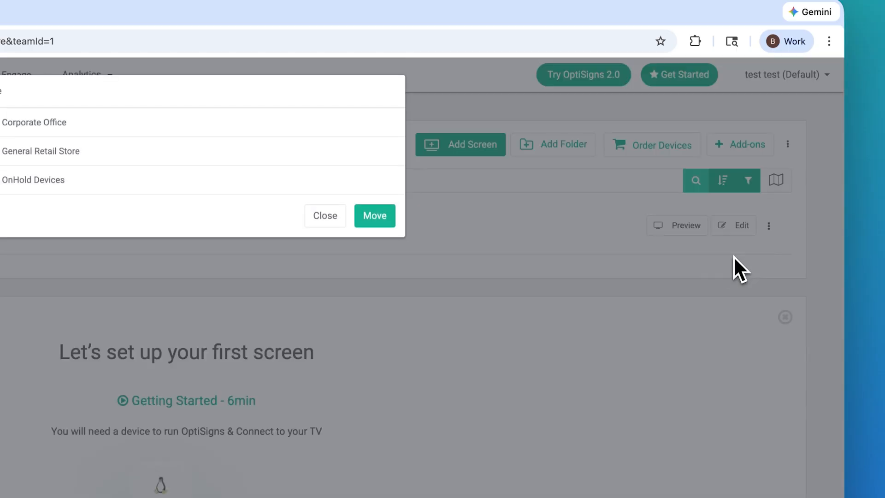
click(177, 133)
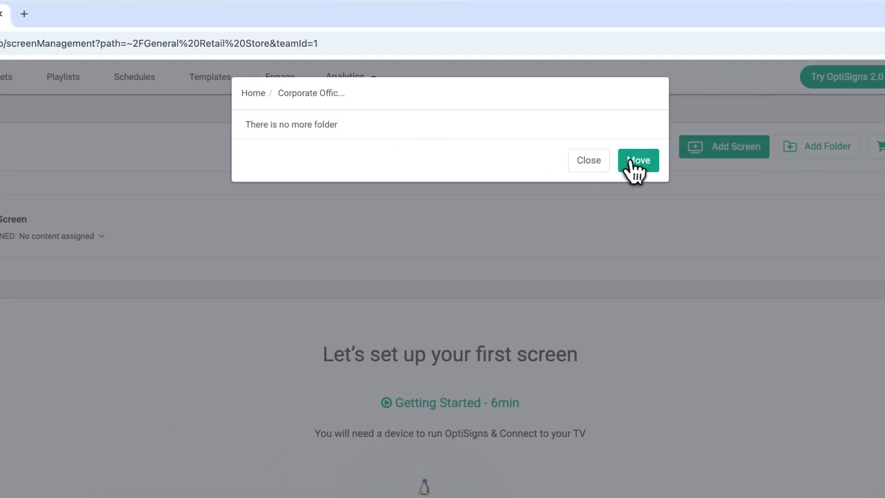
click(404, 163)
click(520, 294)
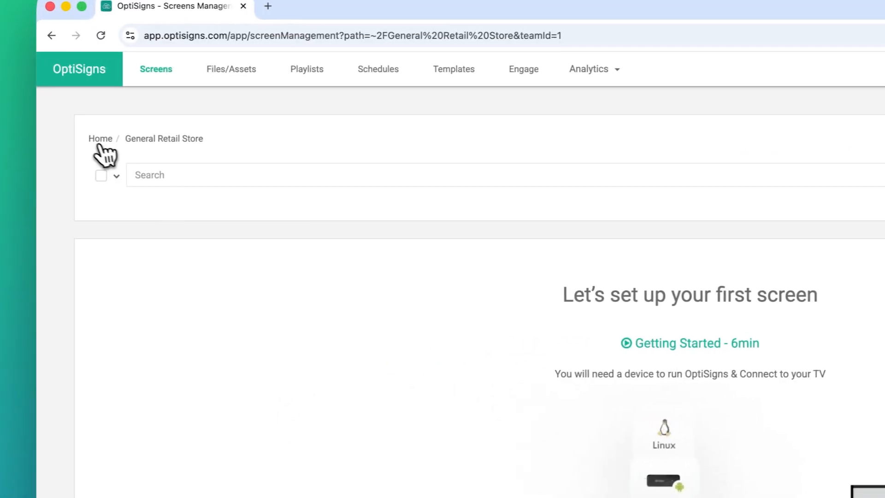
click(98, 140)
click(263, 257)
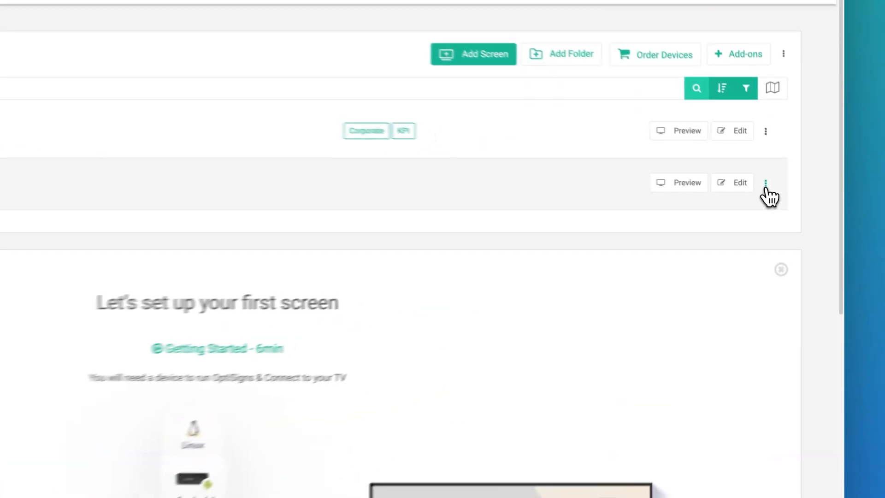
- Remove Test Screen, typing DELETE to confirm the permanent deletion
click(793, 196)
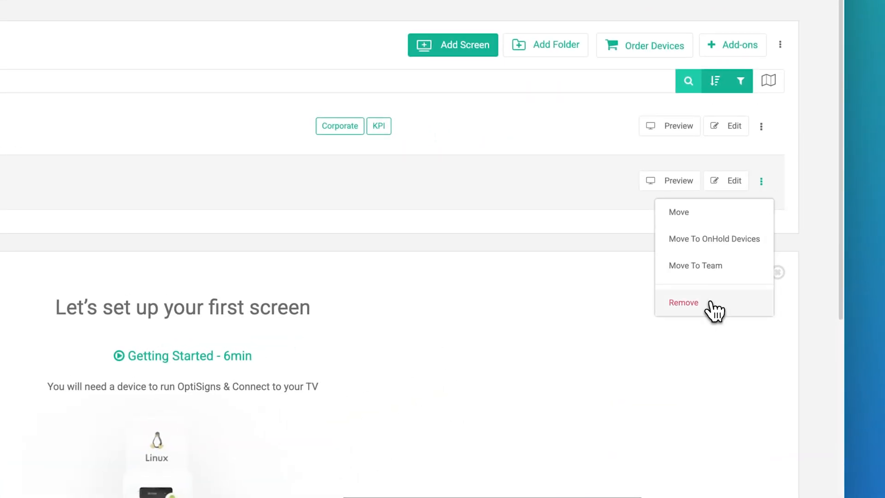
click(759, 270)
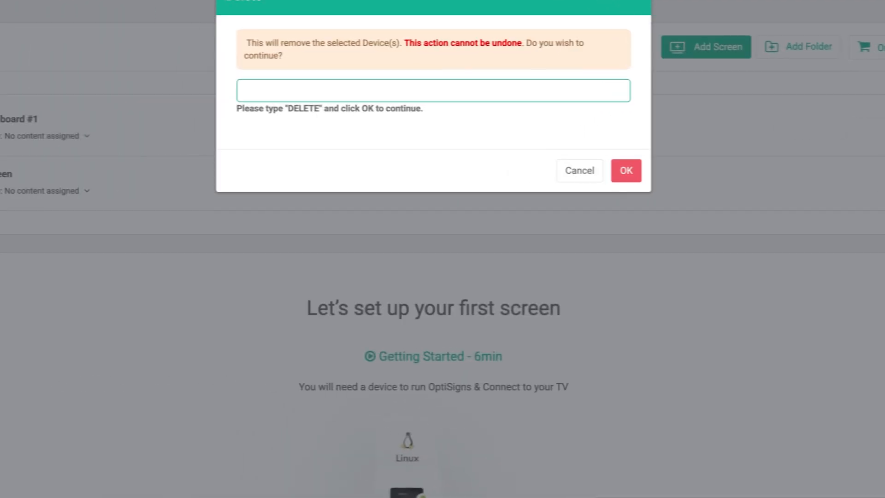
text(DELETE)
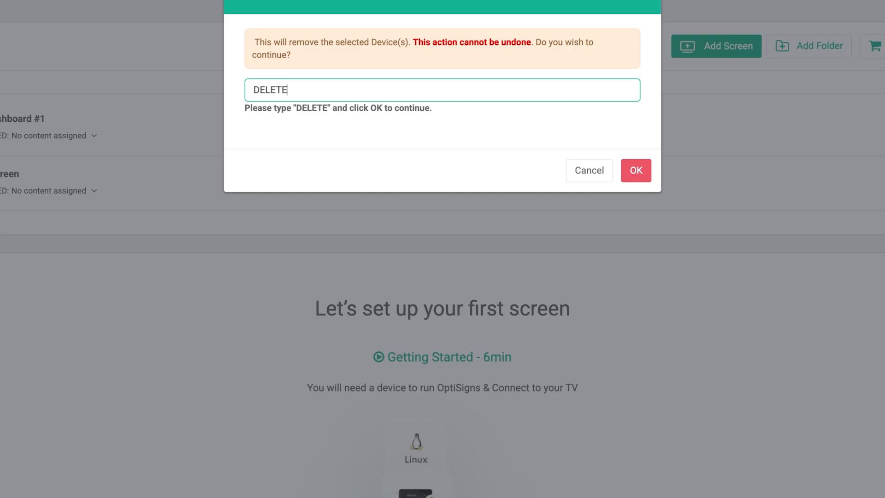
click(636, 171)
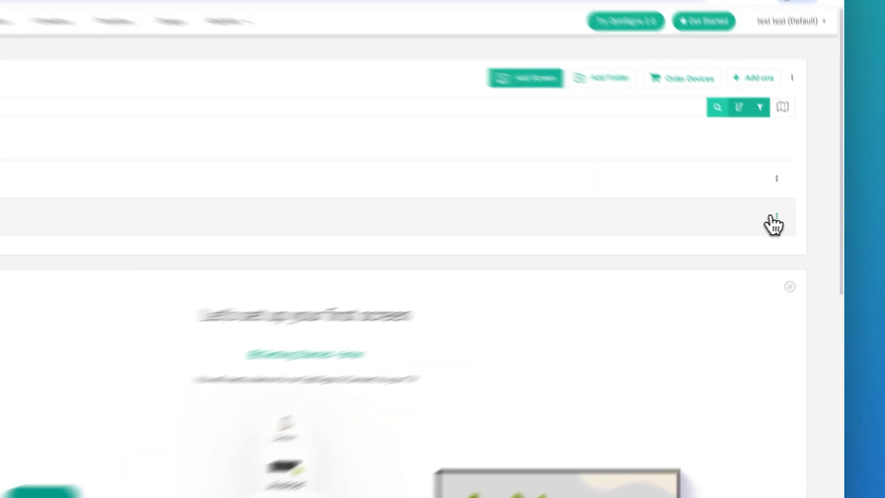
- Add the General Retail Store team to the folder's permissions with Edit and View, and save
click(794, 216)
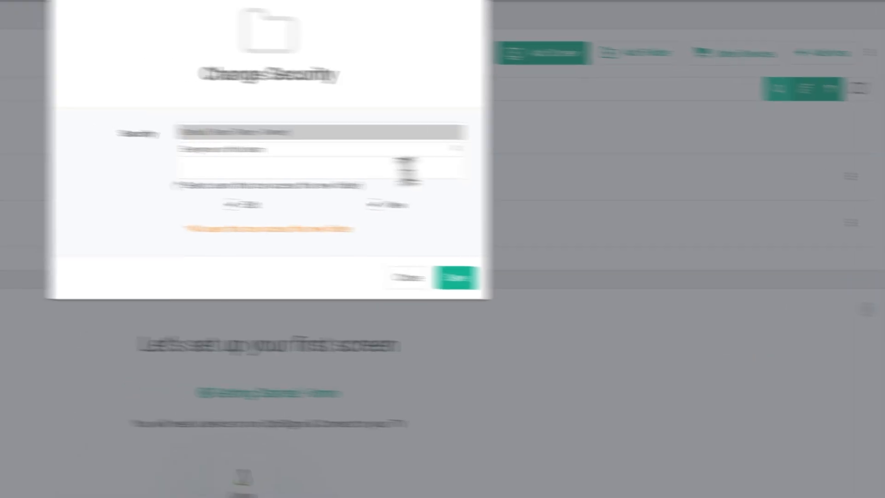
click(548, 180)
text(general)
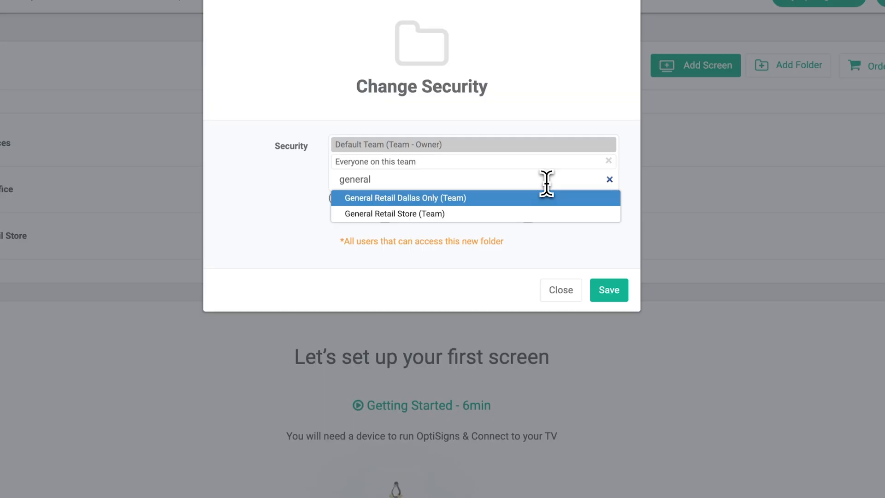
click(496, 214)
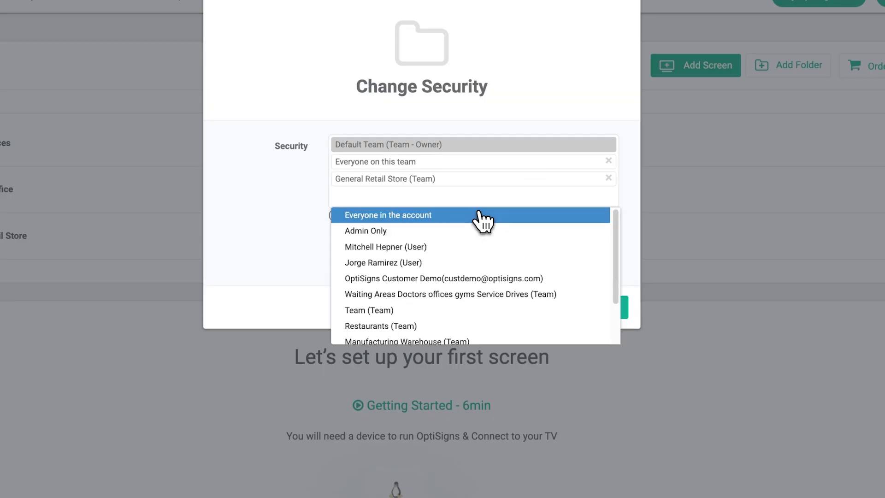
click(303, 198)
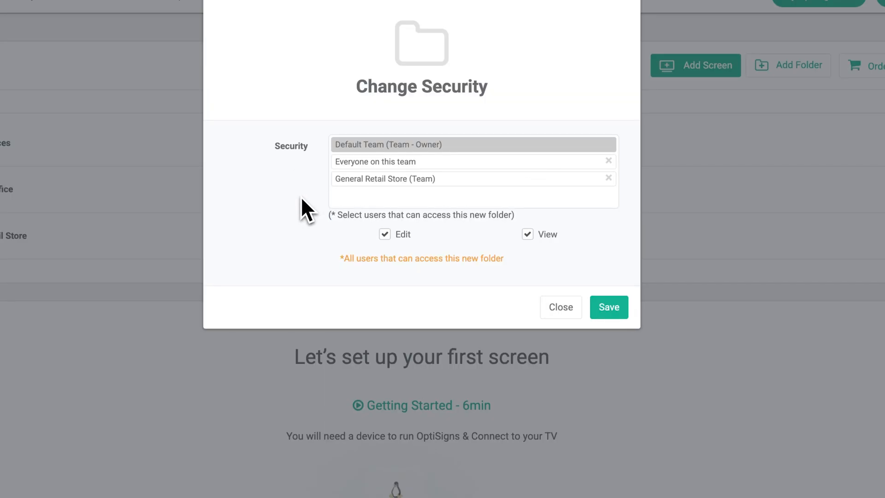
click(386, 235)
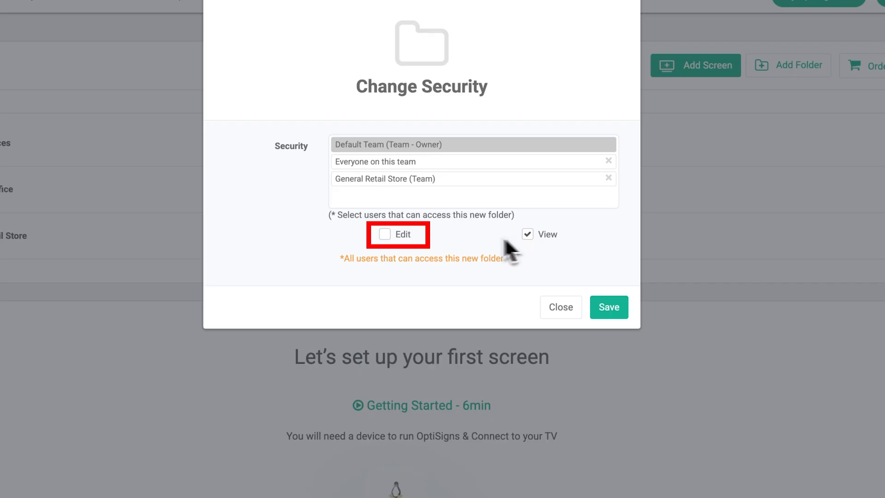
click(388, 235)
click(604, 309)
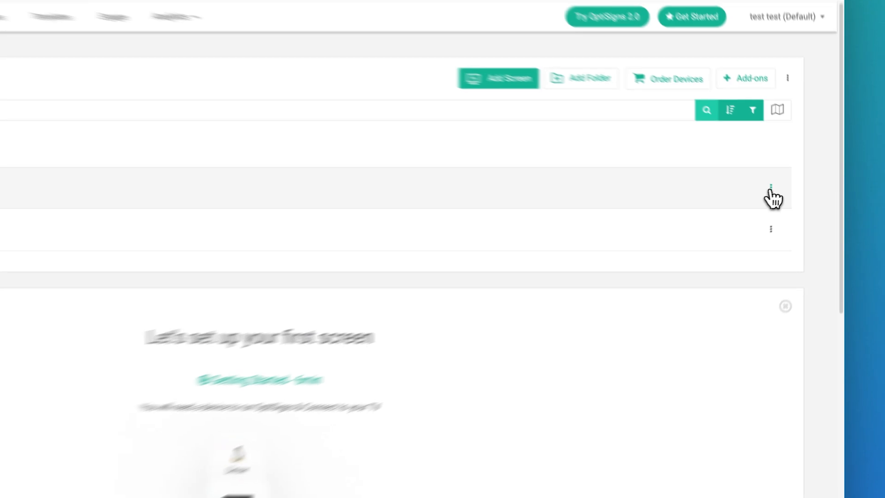
- Grant the Corporate Internal Office use team Edit and View on the Corporate Office folder
click(793, 188)
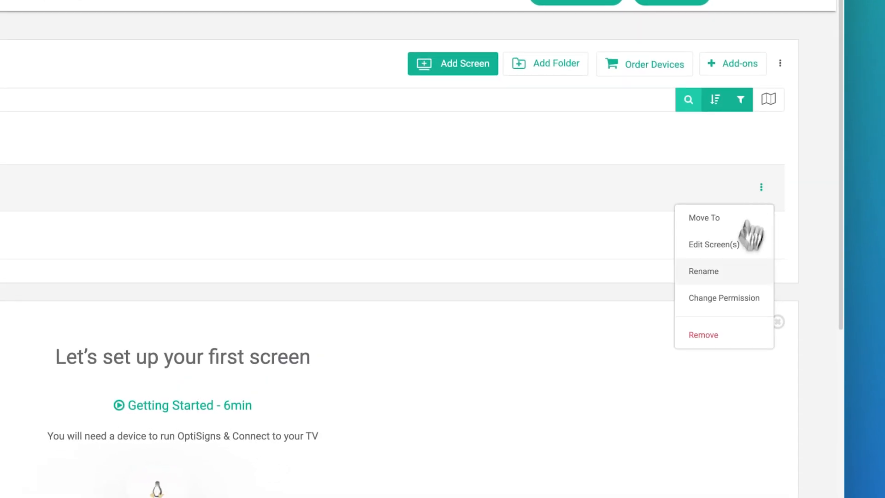
click(726, 298)
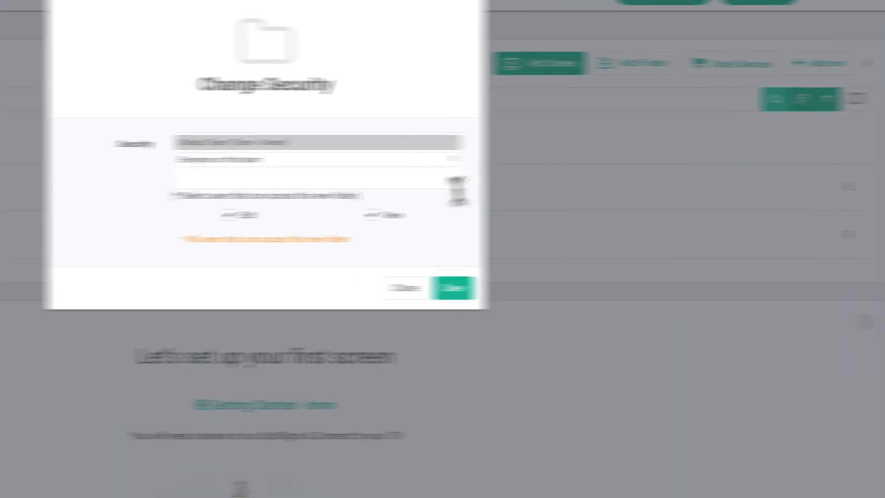
click(360, 175)
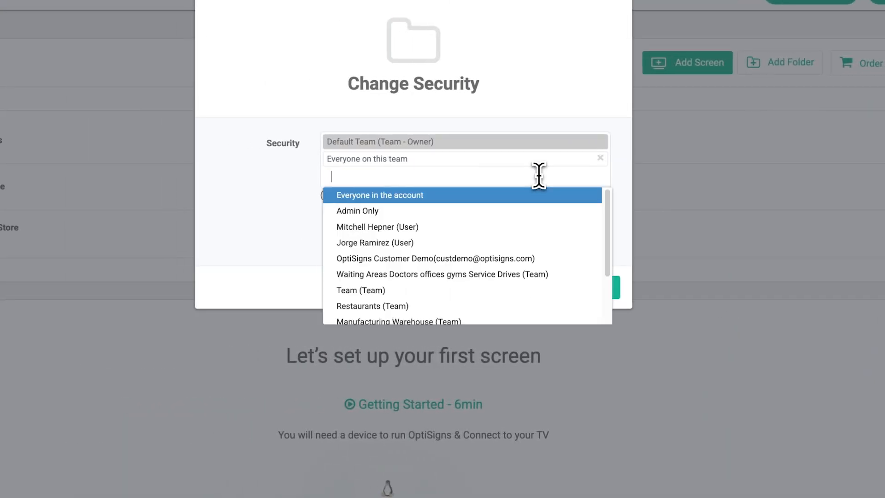
text(cor)
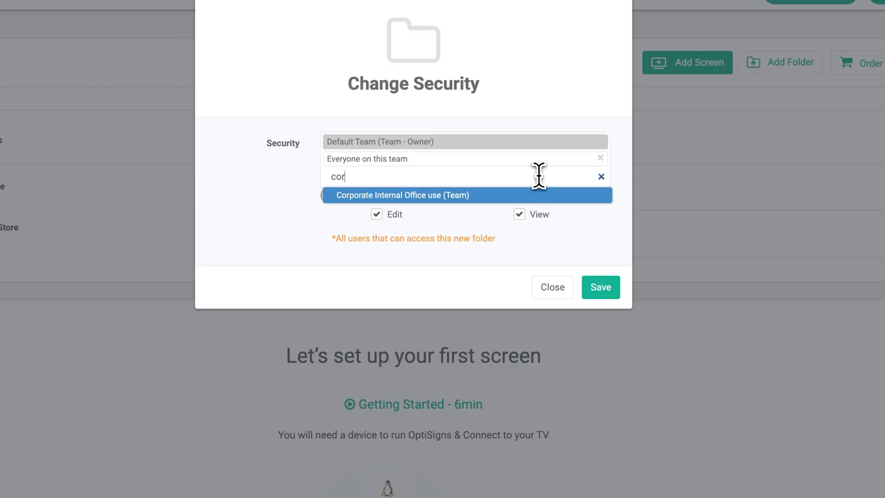
click(445, 195)
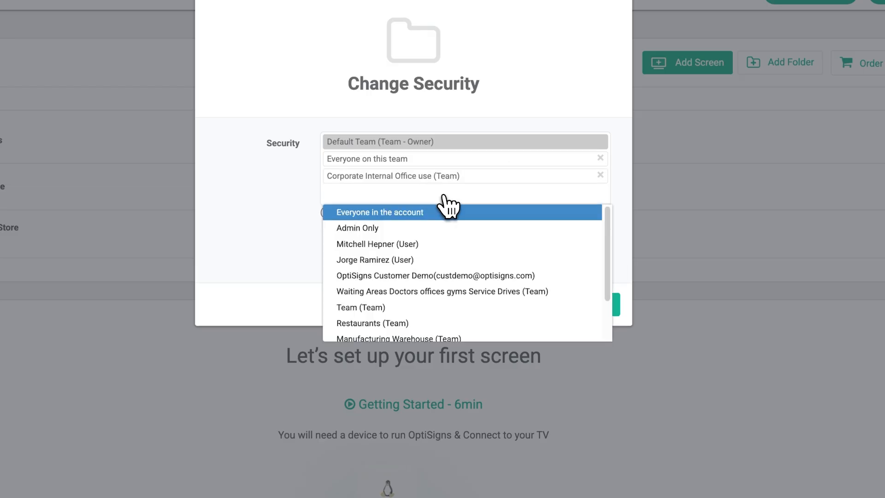
click(295, 198)
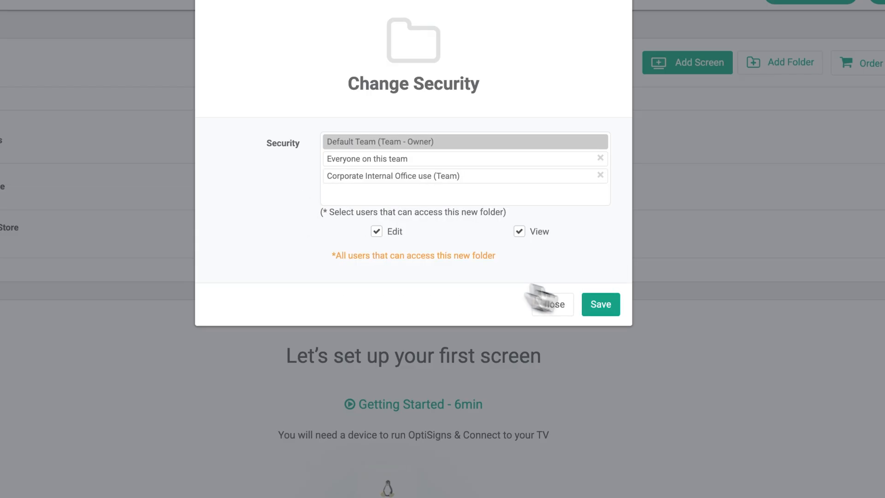
click(604, 306)
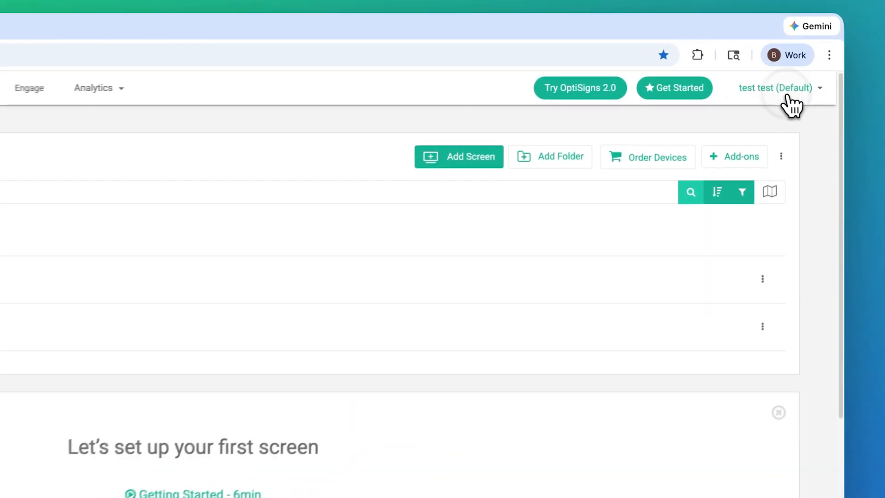
- Change the active team from Default to Corporate Internal Office use via the account menu
click(811, 76)
click(796, 191)
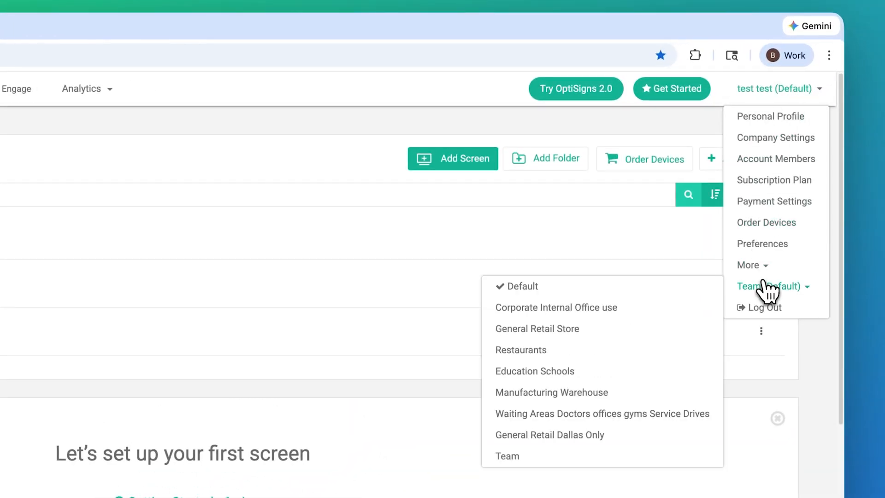
click(585, 306)
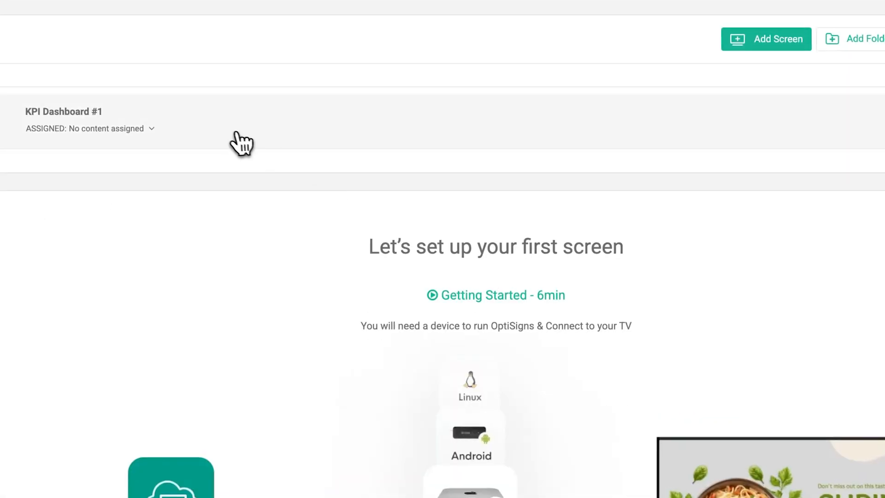
- Create and apply the tags Corporate and KPI to KPI Dashboard #1, then save
click(237, 141)
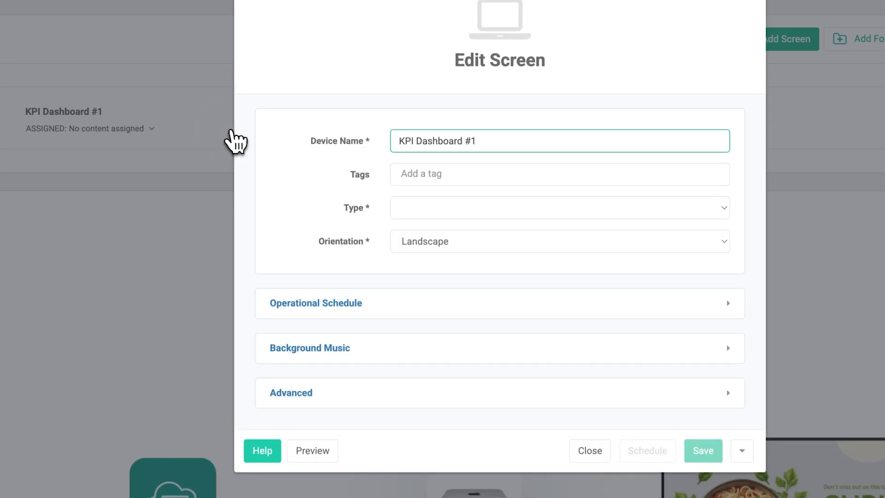
click(400, 174)
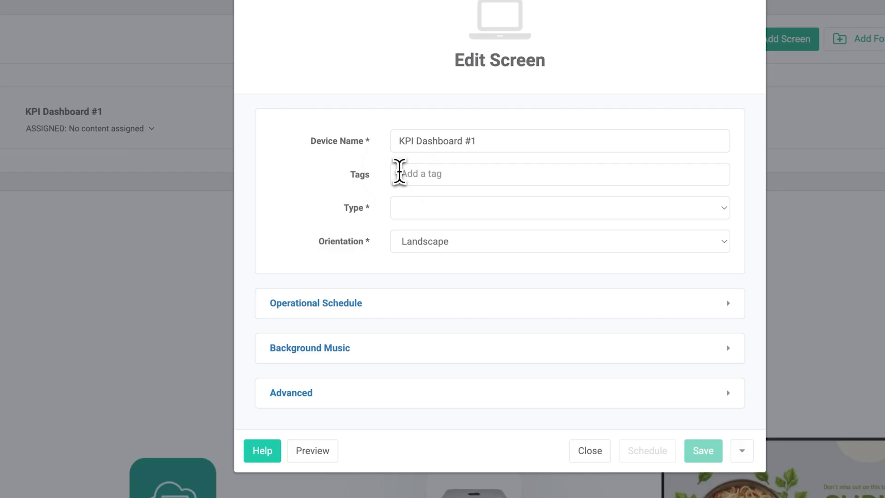
text(Corporate)
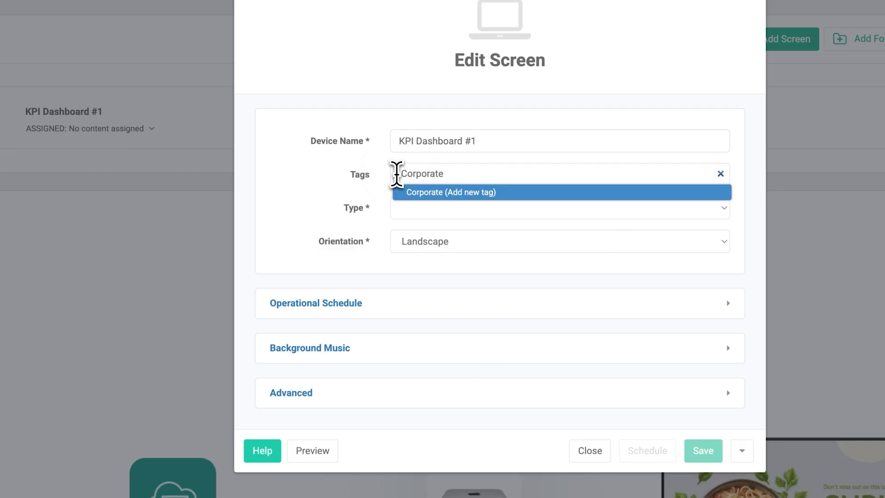
click(412, 192)
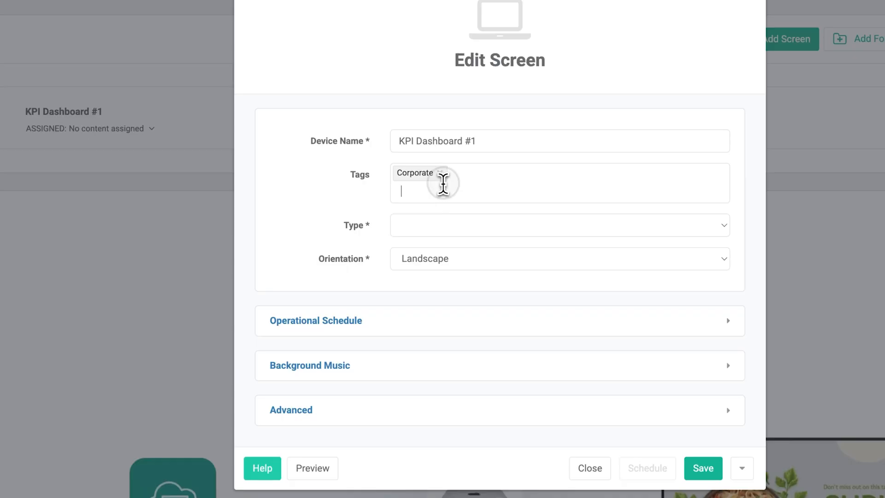
text(KPI)
click(438, 209)
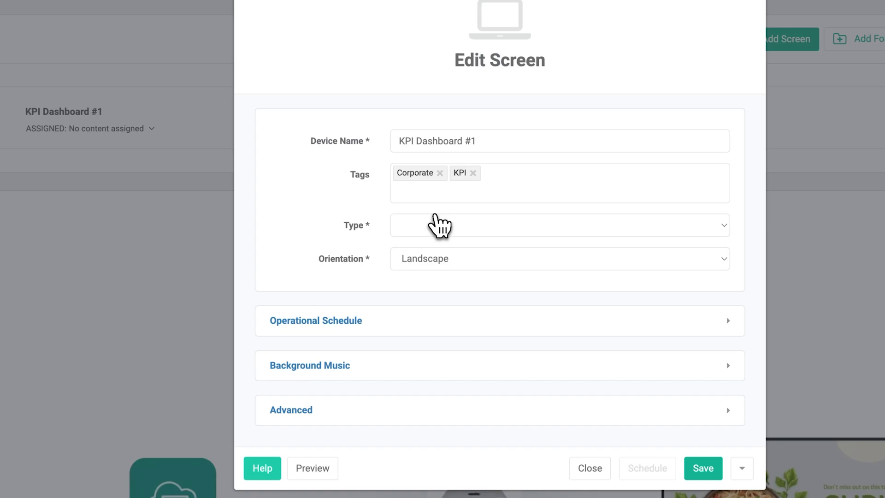
click(702, 469)
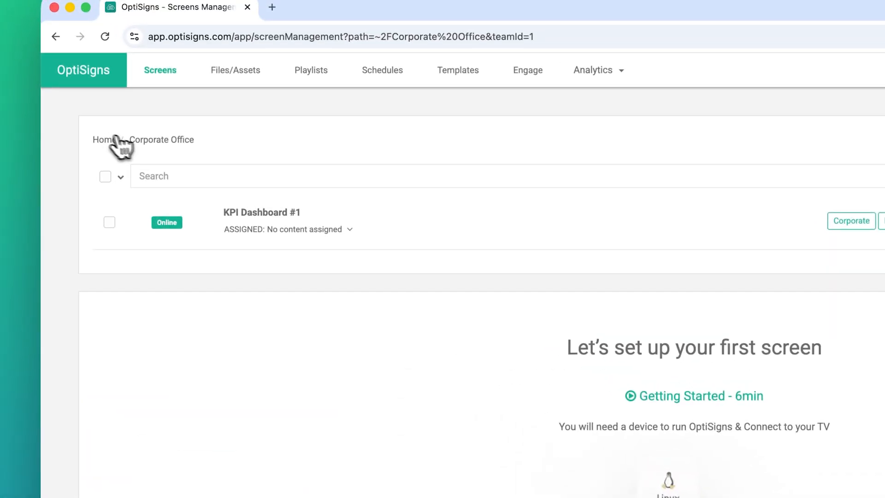
click(98, 139)
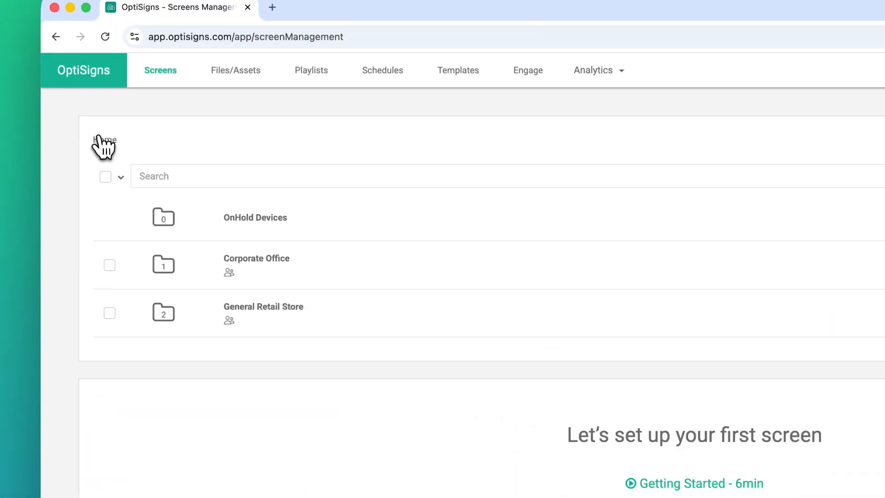
- Tag Register 1 with new tags Retail and Front of Store and save
click(286, 305)
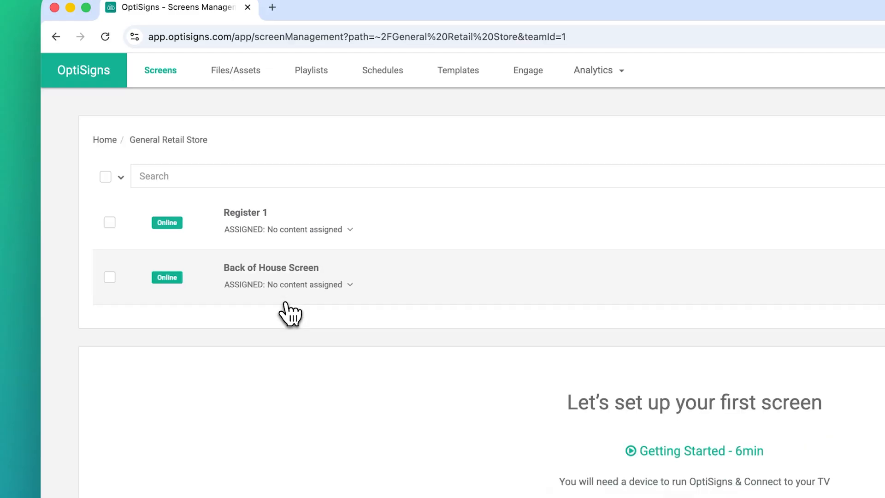
click(282, 217)
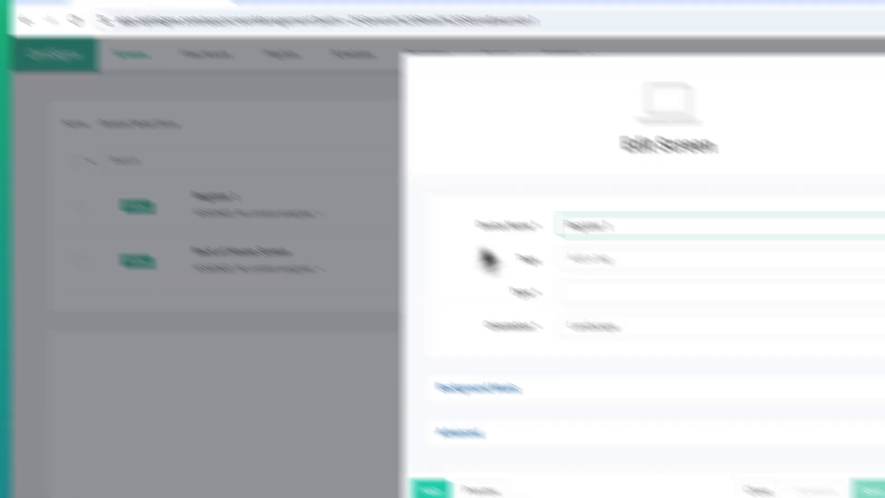
click(600, 260)
text(Retail)
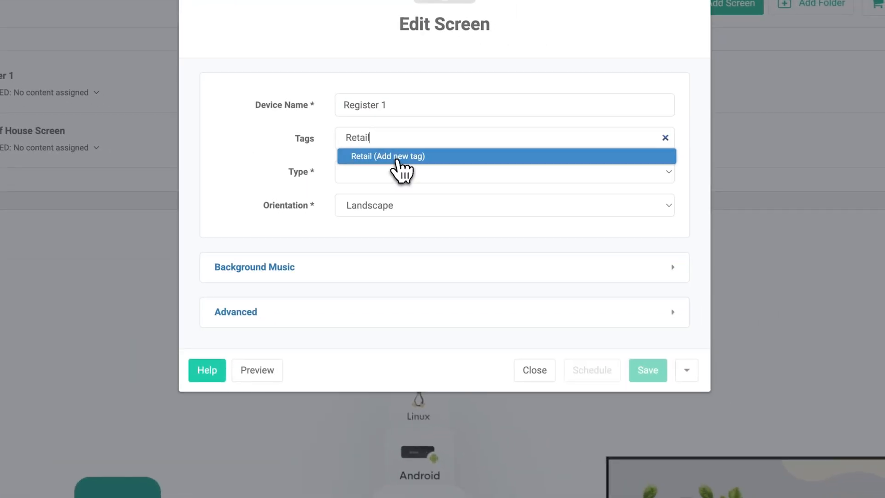
click(398, 159)
click(393, 157)
text(Front of Store)
click(385, 175)
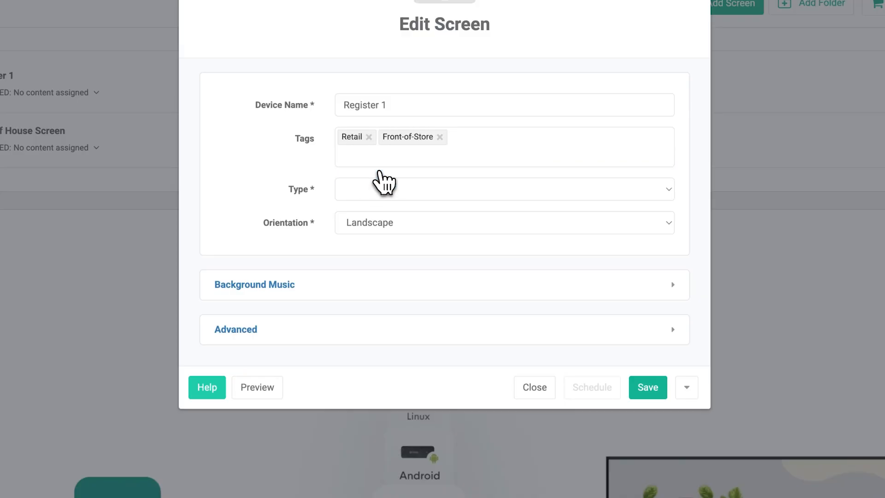
click(640, 386)
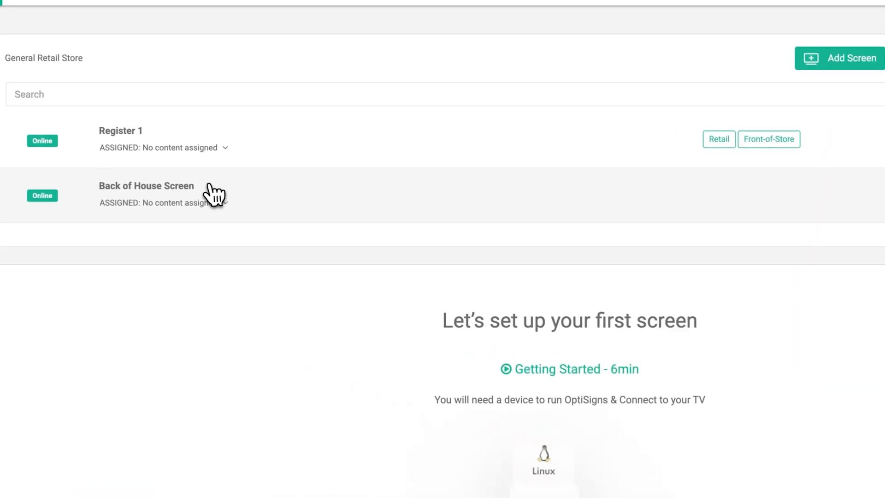
- Tag Back of House Screen with existing Retail and new Back of Store, and save
click(212, 192)
click(516, 196)
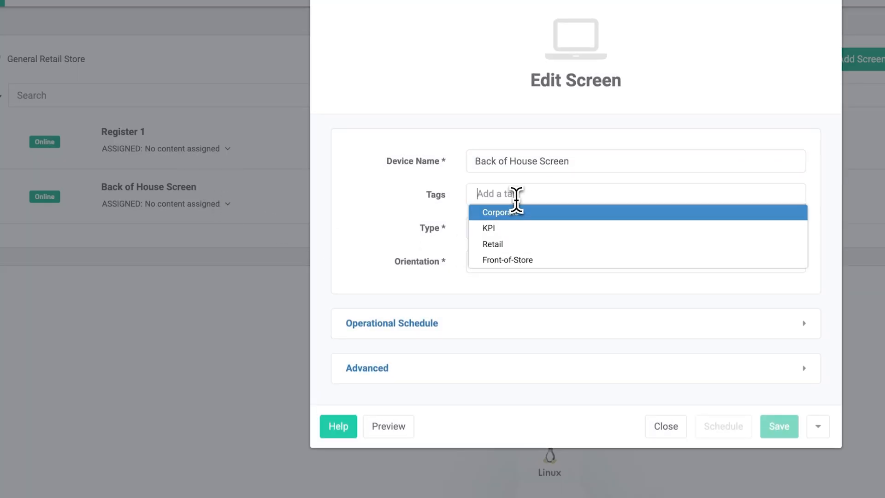
text(Re)
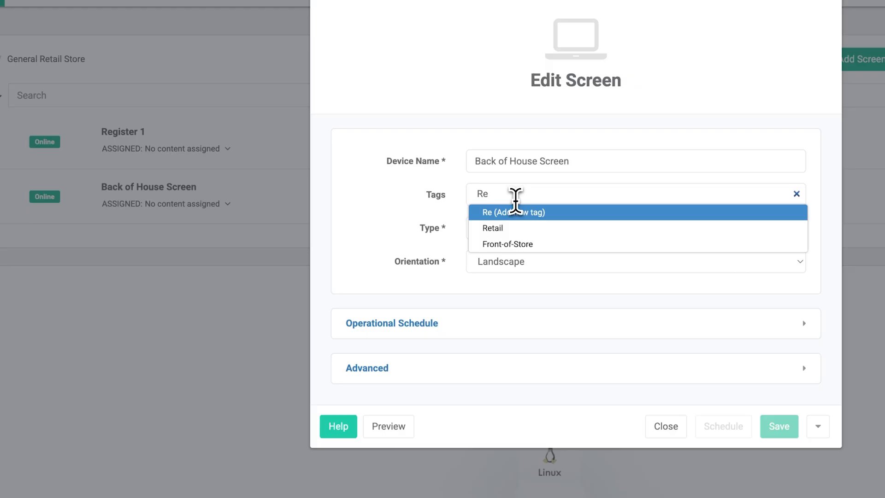
click(509, 228)
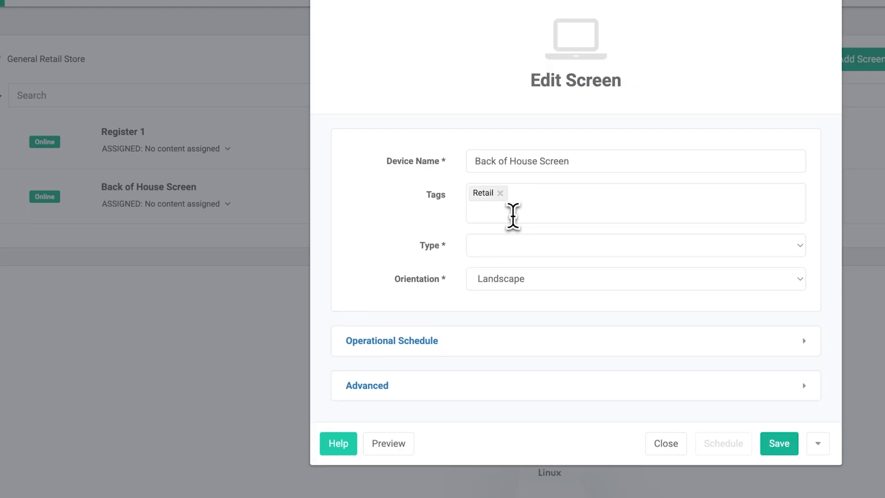
click(513, 215)
text(Back of Store)
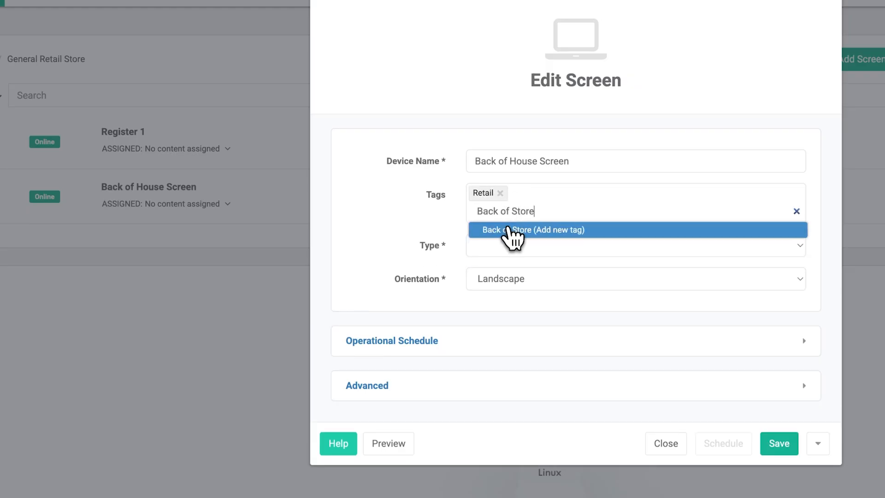
click(510, 229)
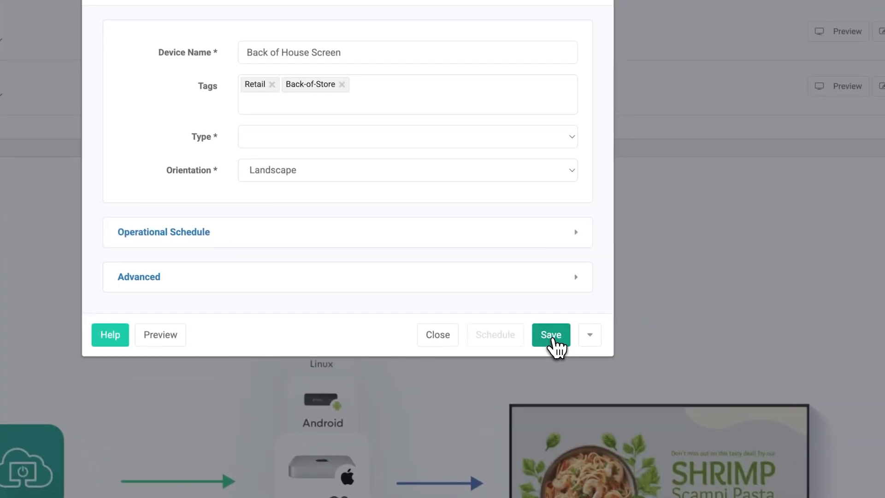
click(780, 445)
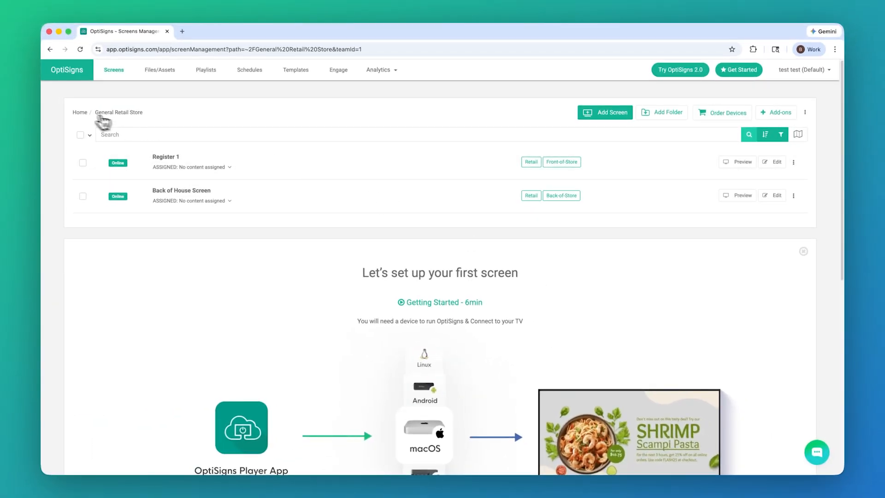
- Push the Warehouse forklift safety asset to screens tagged Retail, Register 1 and Back of House Screen
click(79, 112)
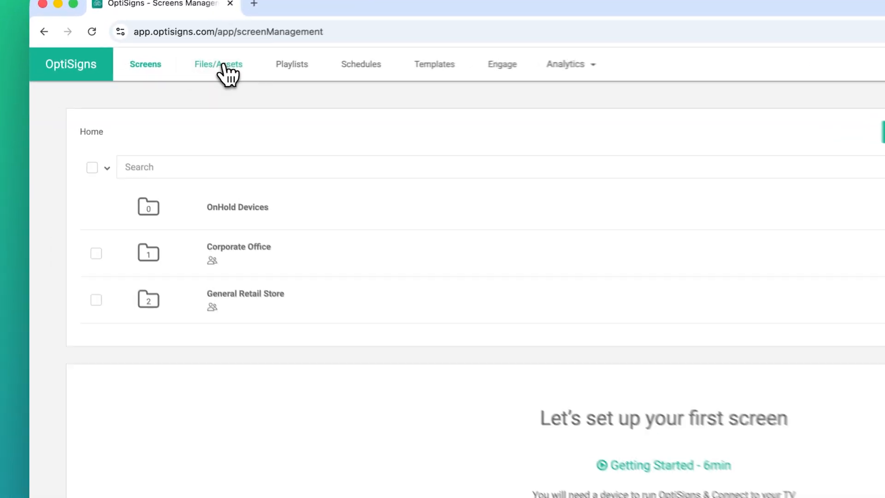
click(160, 70)
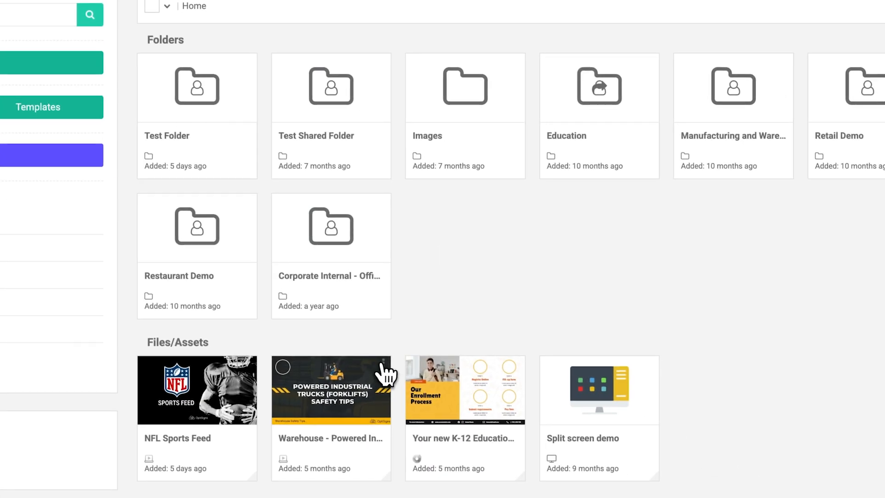
click(473, 418)
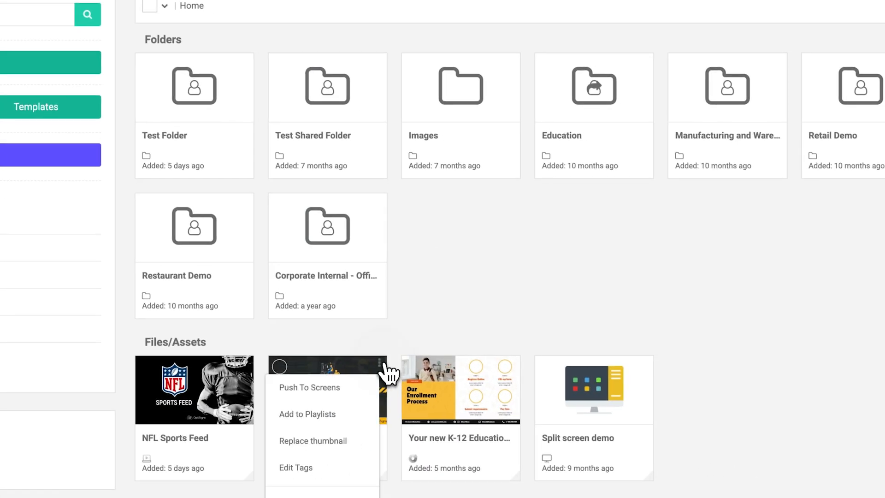
click(339, 388)
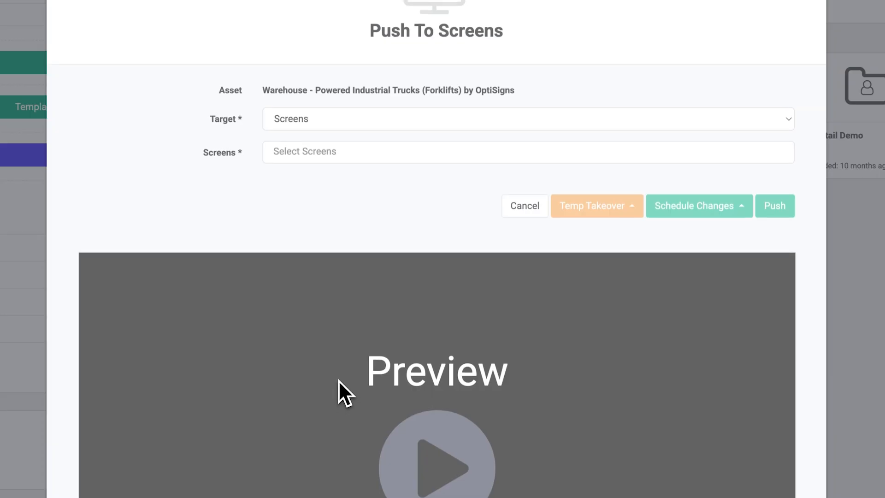
click(450, 125)
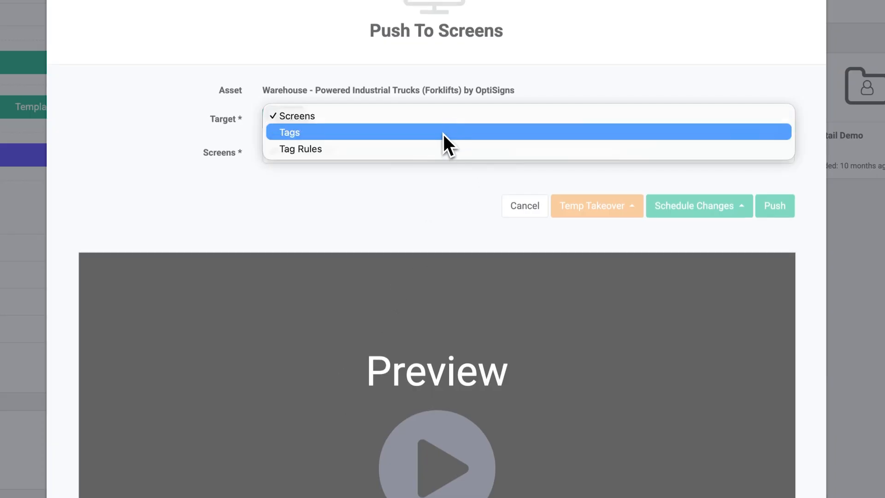
click(444, 134)
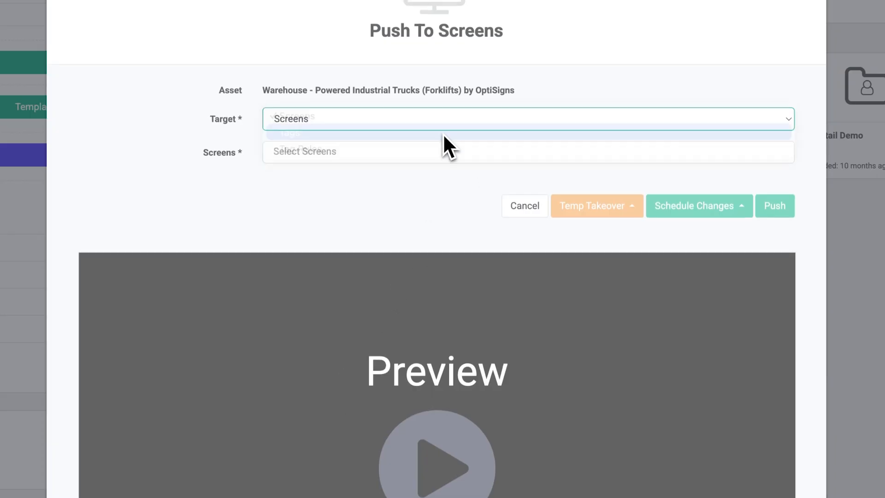
click(417, 151)
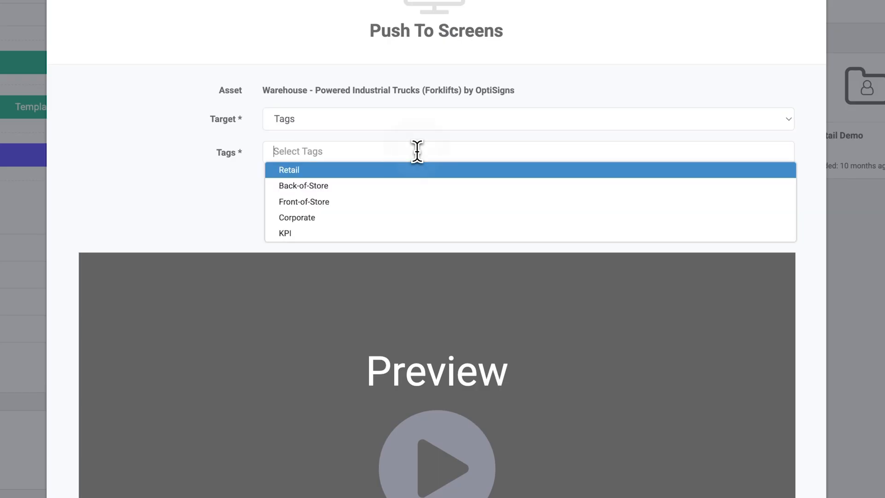
click(403, 170)
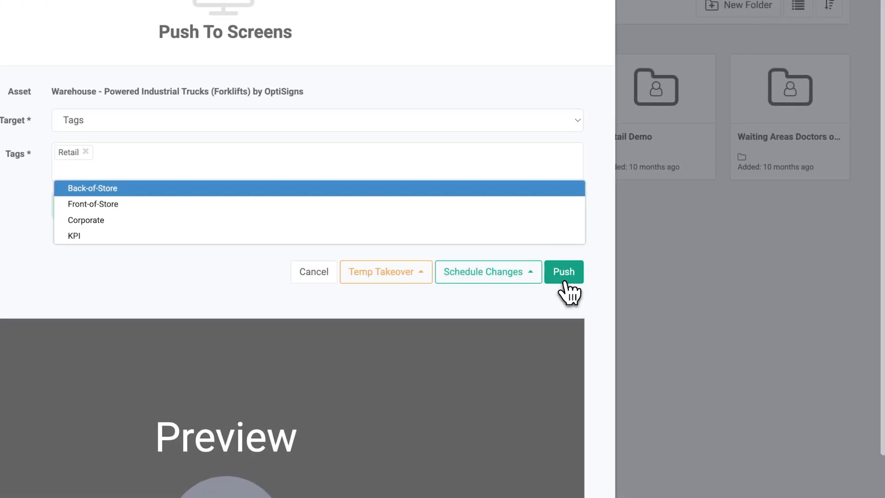
click(775, 270)
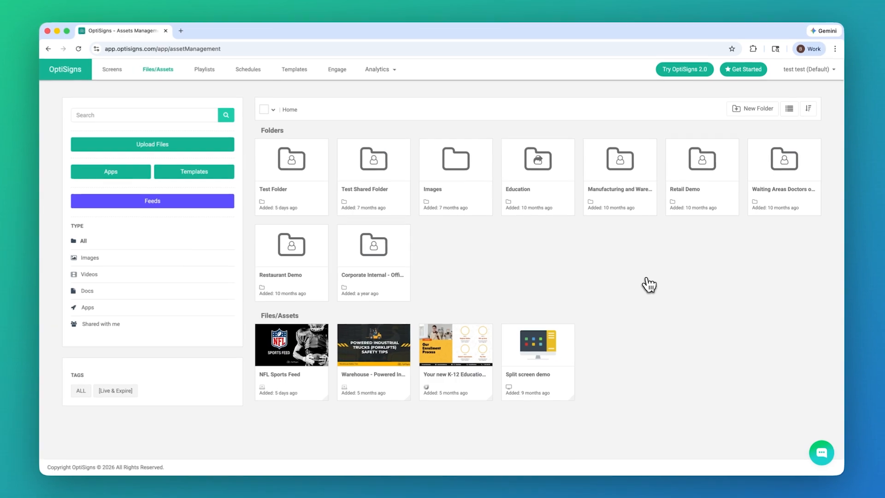
click(115, 73)
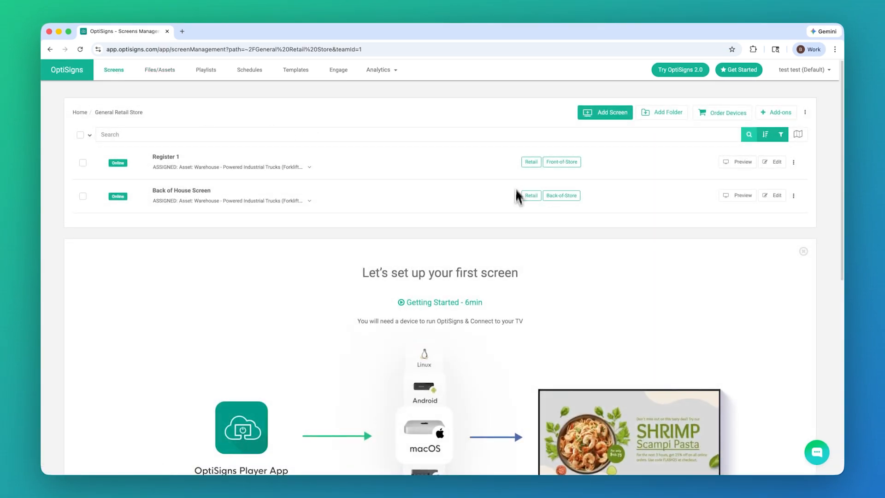
- Return to the top-level screen folders and open the Corporate Office folder
click(85, 113)
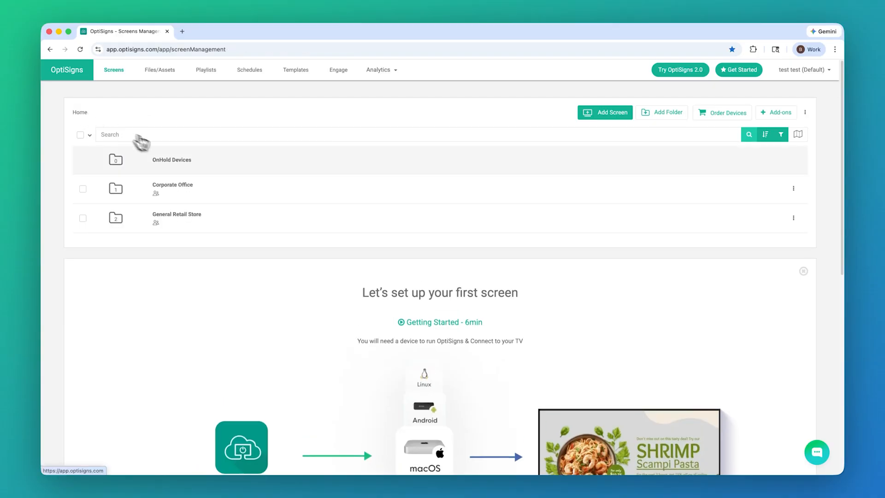
click(178, 186)
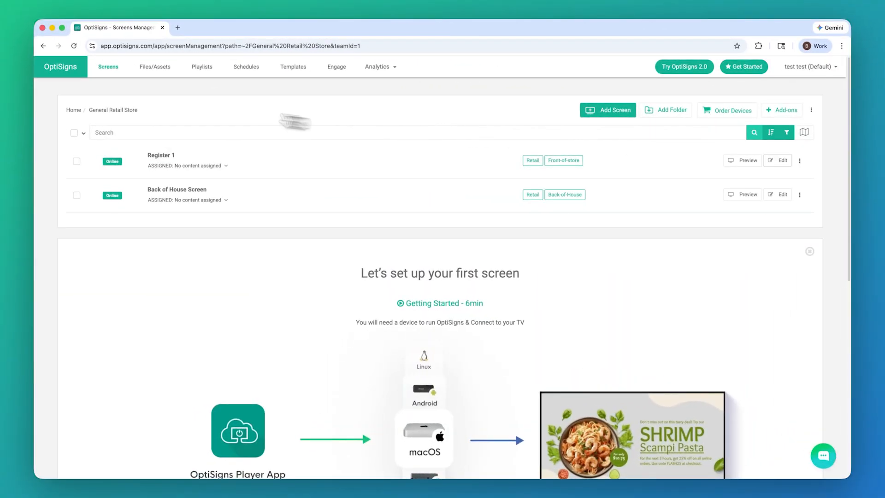
- Start pushing the K-12 Education design from Files/Assets with KPI Dashboard #1 as the target
click(154, 69)
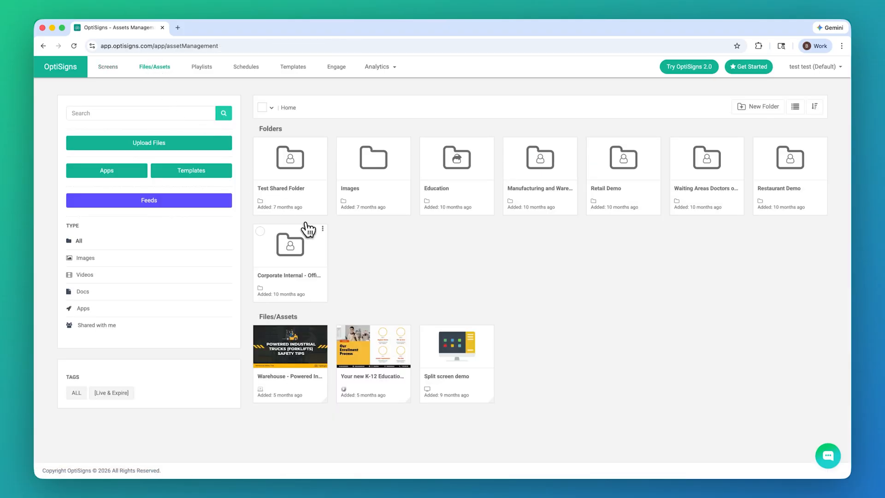
click(406, 330)
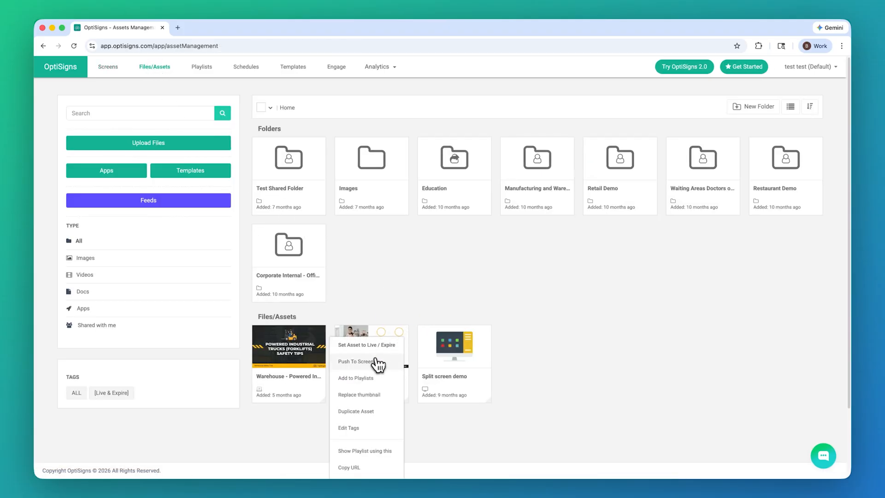
click(376, 363)
click(415, 221)
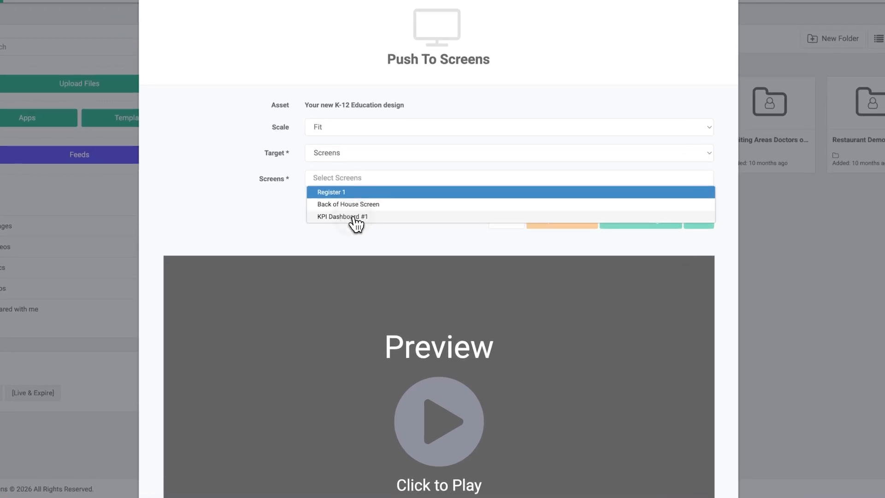
click(356, 216)
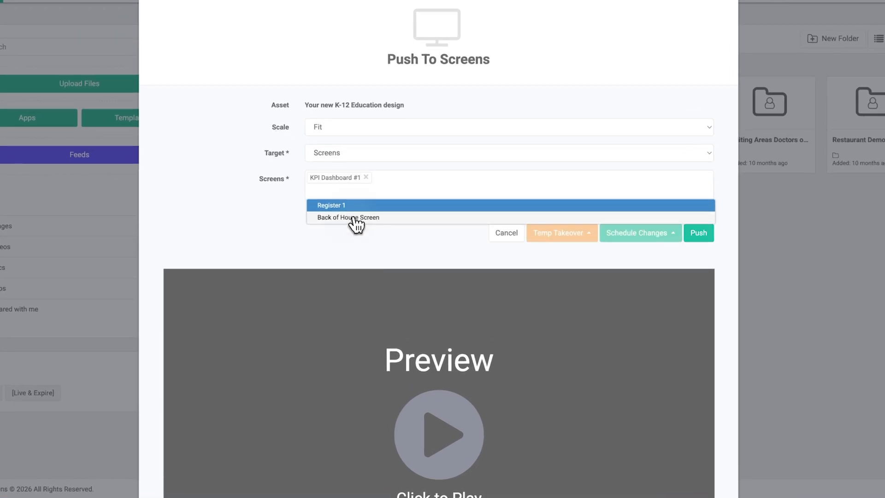
click(266, 221)
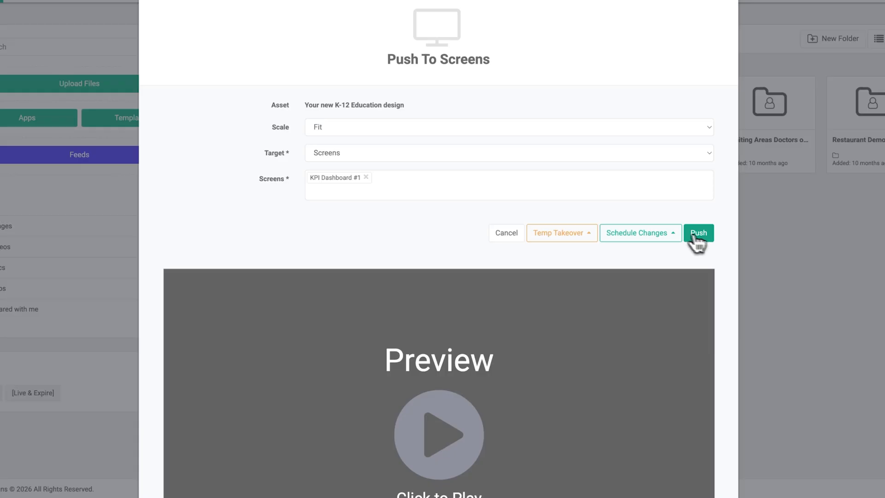
- Schedule it live 1:44 PM–3:44 PM on 01/21/26, set to stop playing after expiry
click(669, 234)
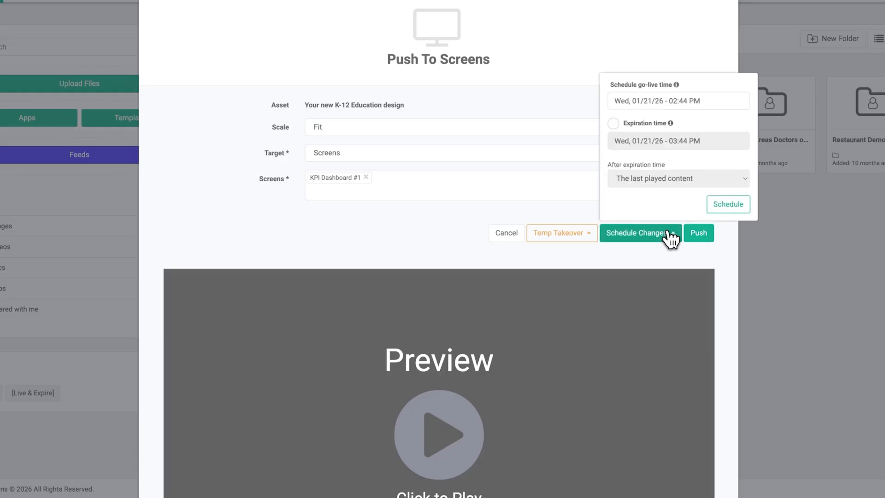
click(661, 101)
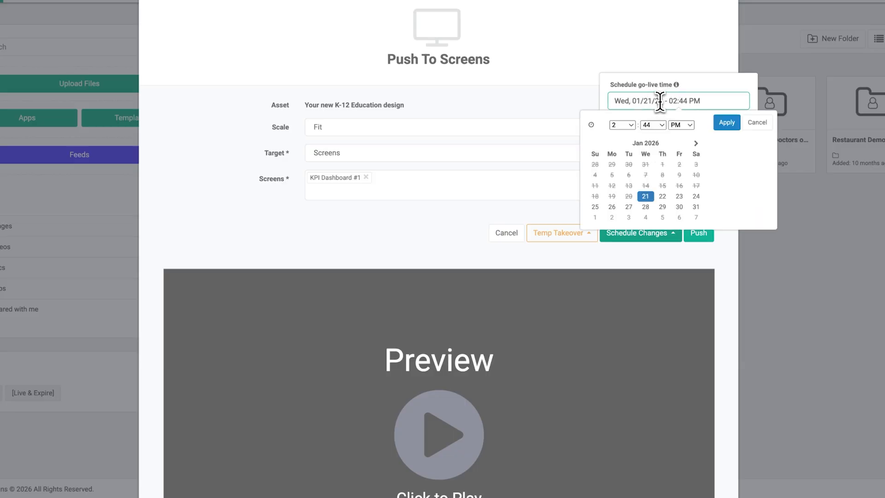
click(623, 124)
click(623, 113)
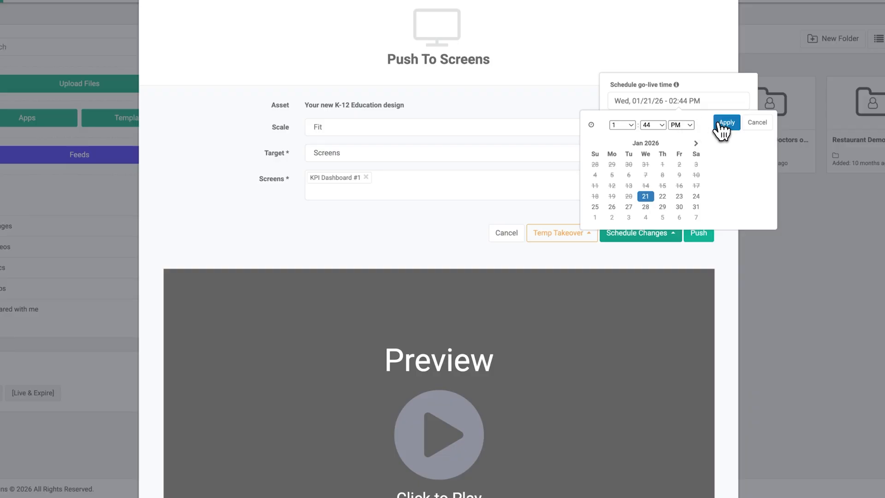
click(723, 124)
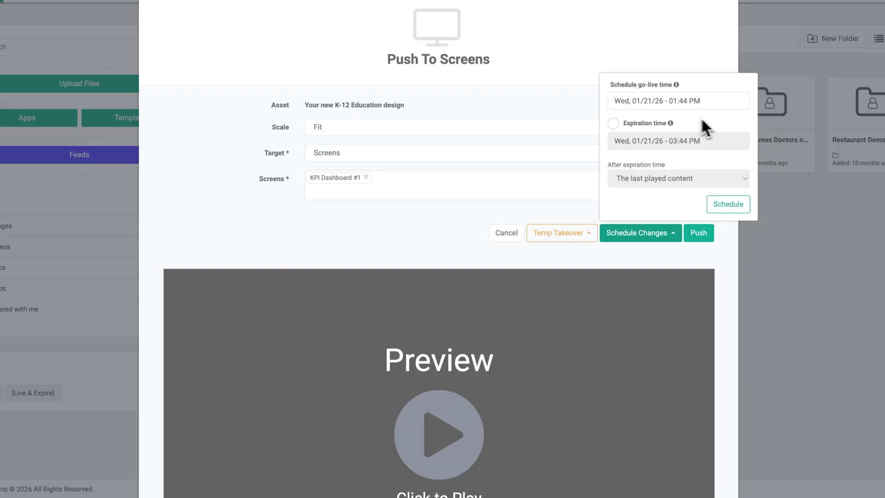
click(614, 124)
click(646, 179)
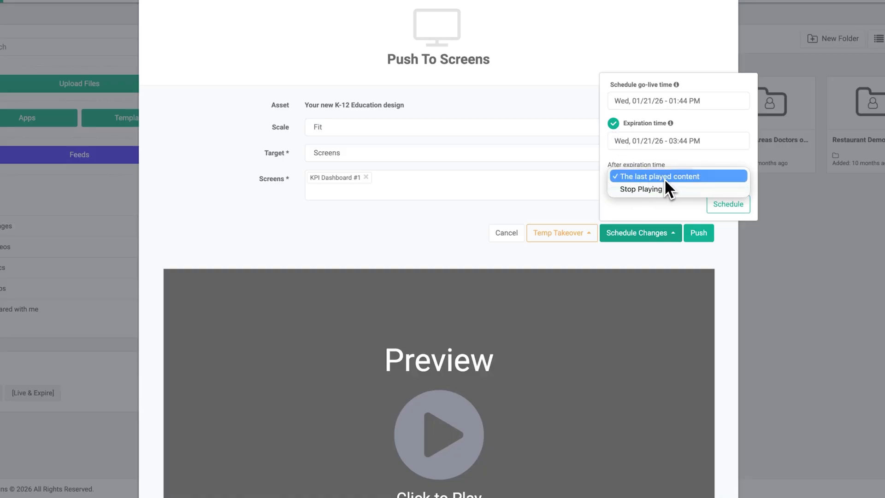
click(649, 190)
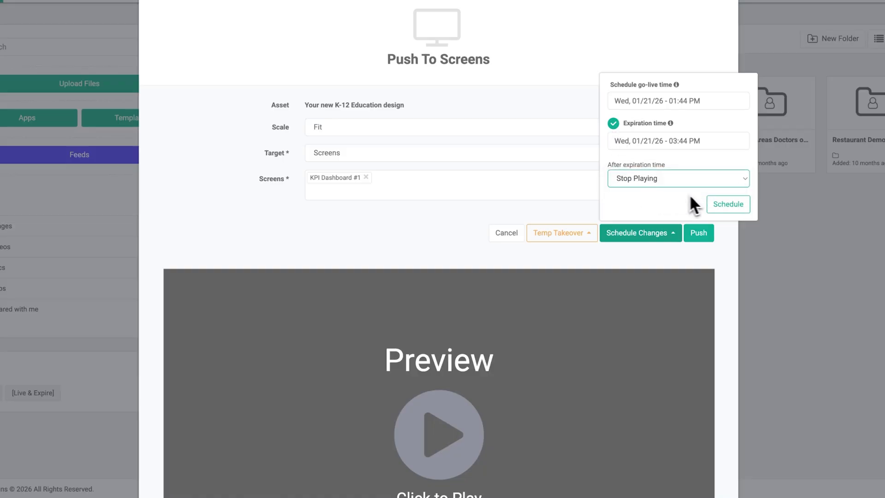
click(729, 204)
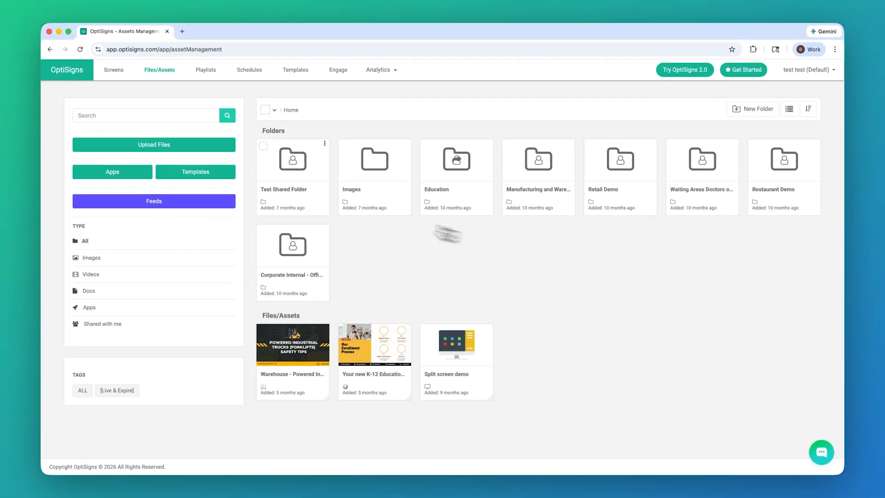
- Cancel KPI Dashboard #1's temporary content in the Corporate Office folder, then return to Files/Assets
click(113, 74)
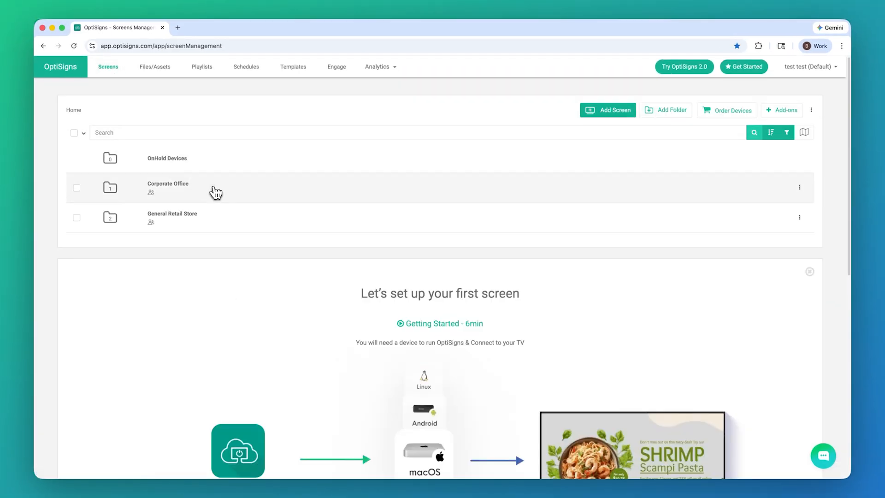
click(213, 191)
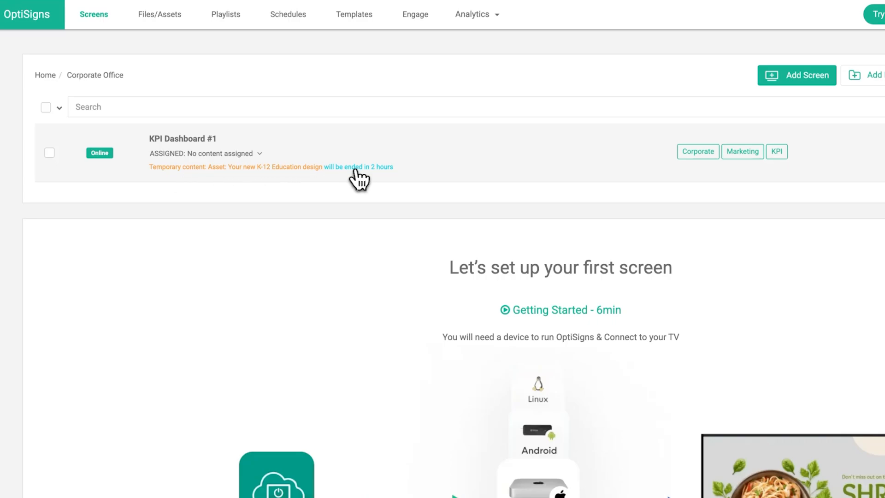
click(797, 157)
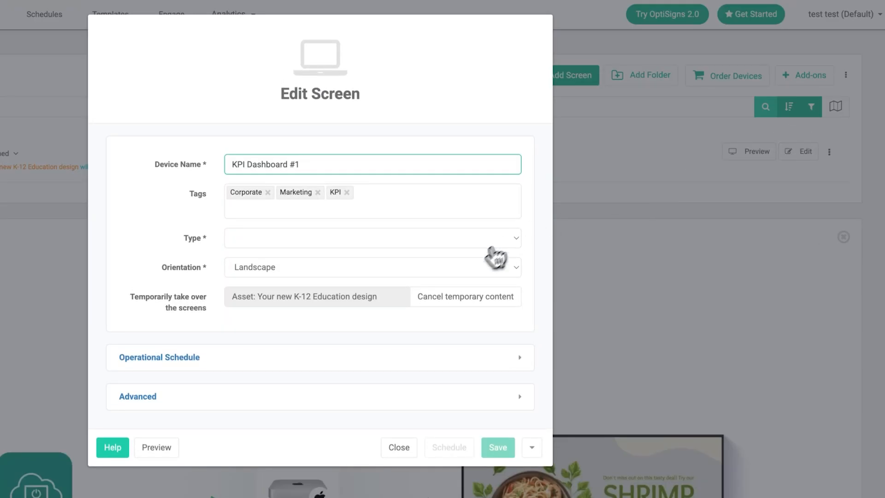
click(468, 301)
click(490, 169)
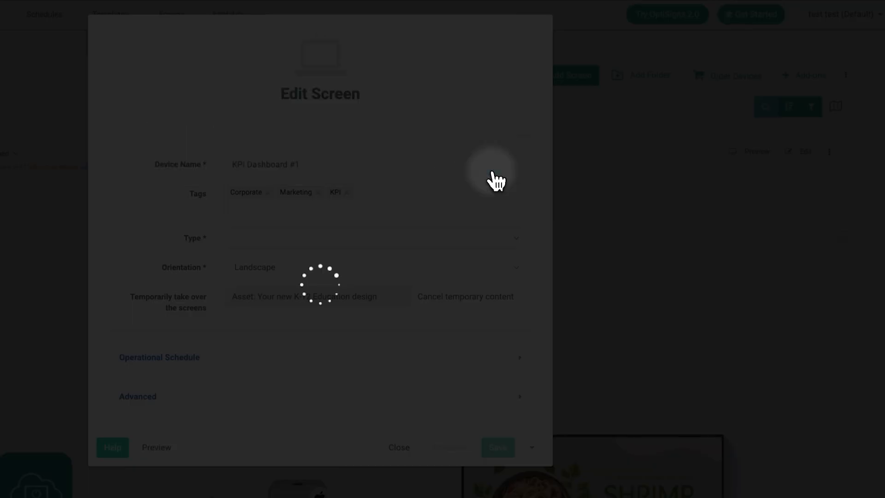
click(399, 412)
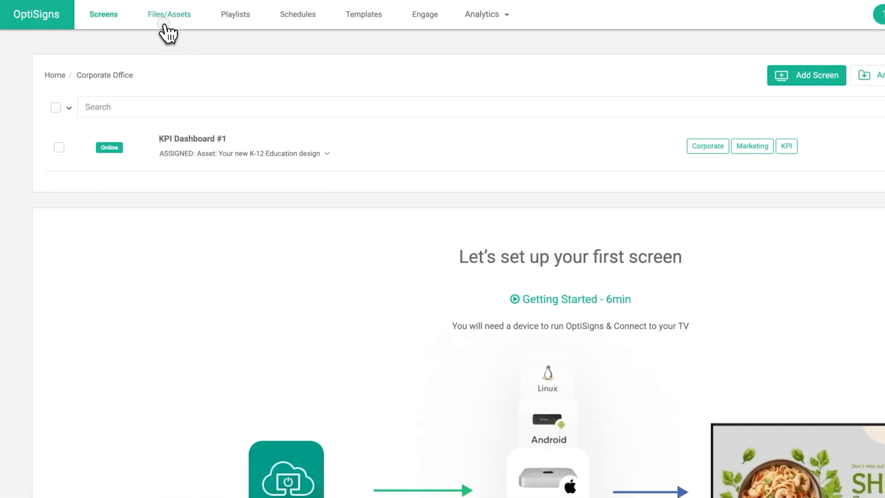
click(169, 33)
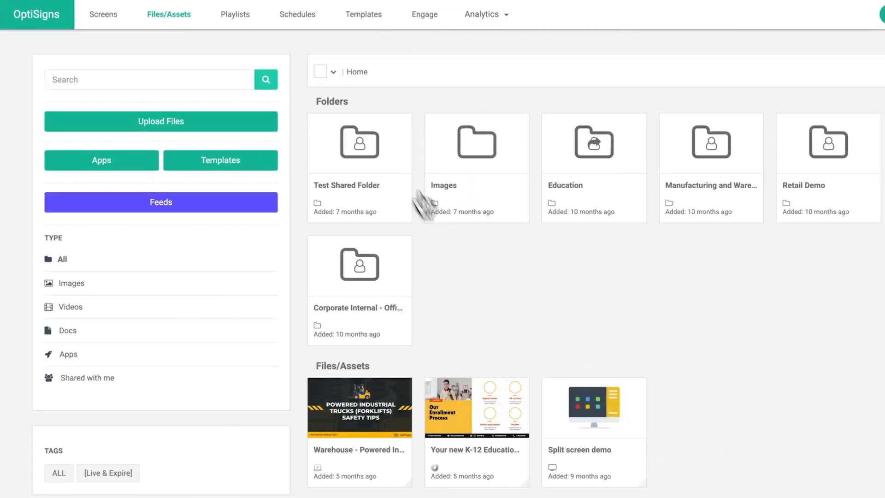
- Push the Warehouse forklift asset to KPI Dashboard #1 as a 10-minute temp takeover
click(400, 396)
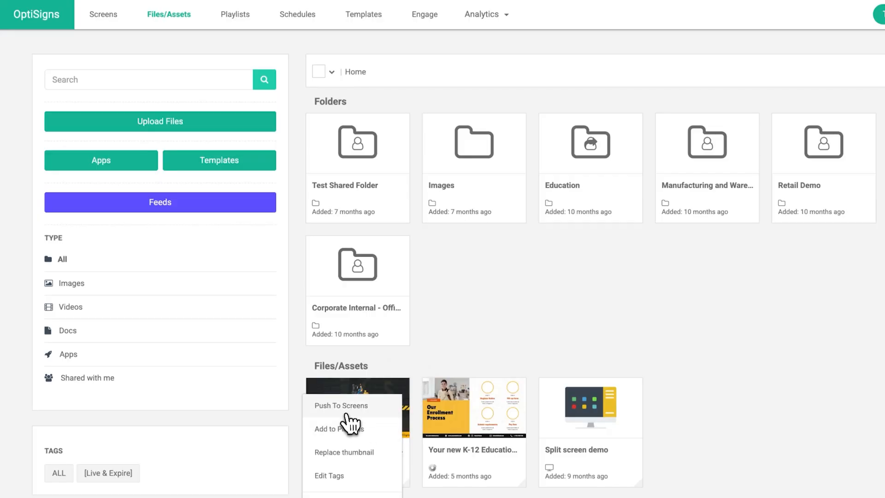
click(346, 407)
click(482, 199)
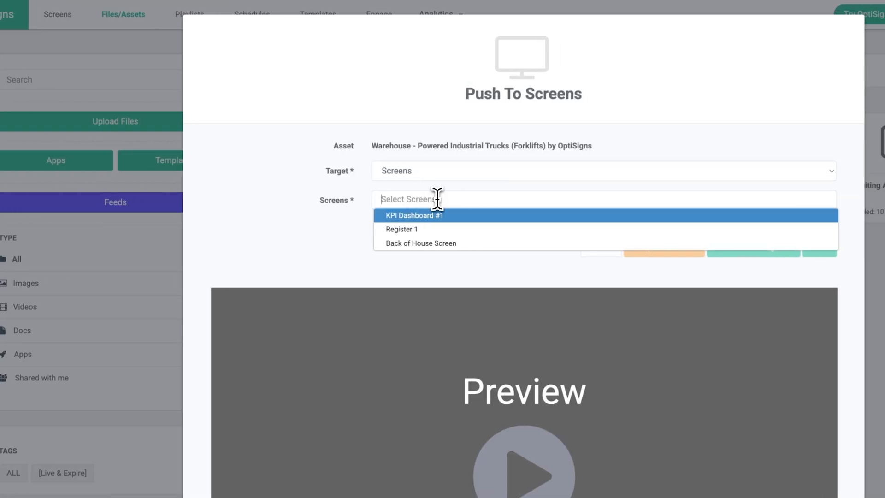
click(481, 217)
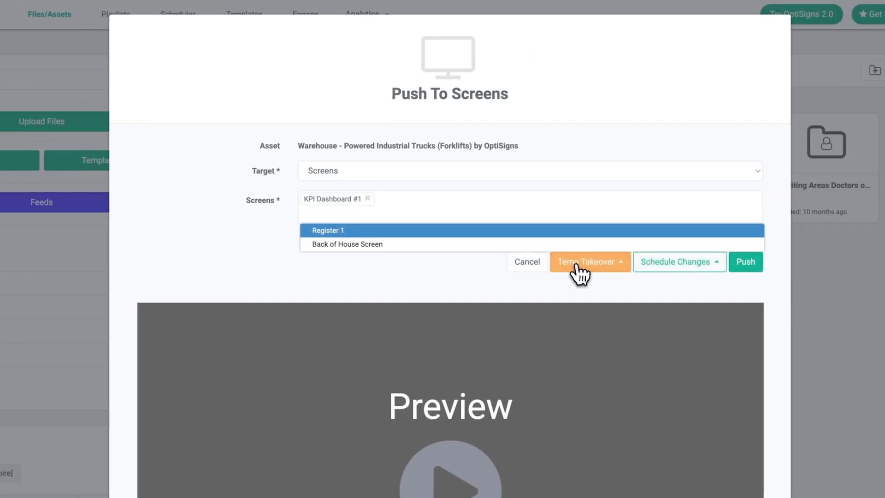
click(579, 273)
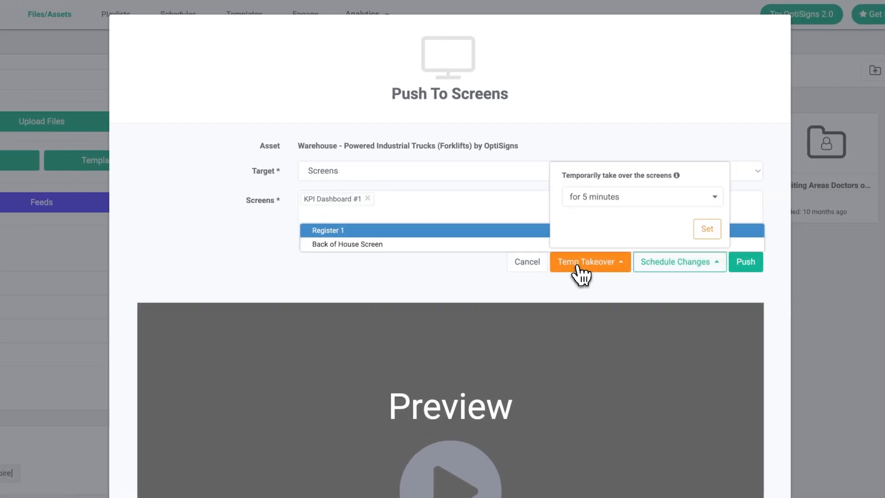
click(622, 198)
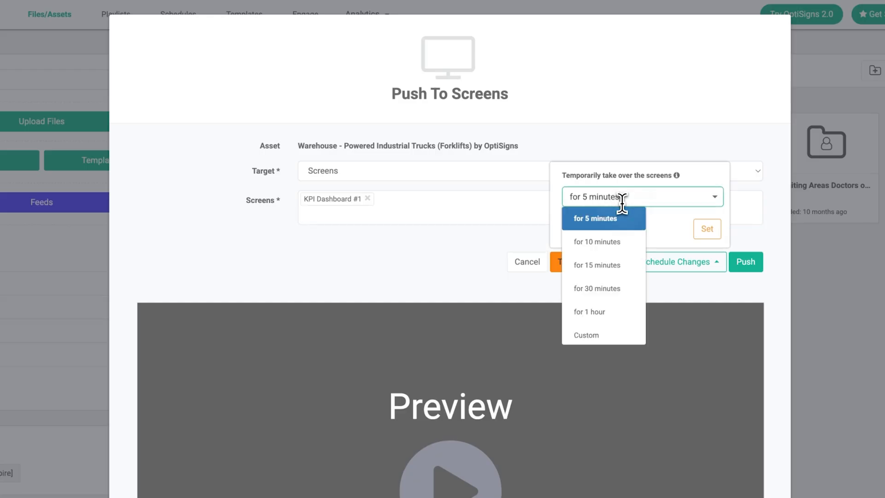
click(610, 241)
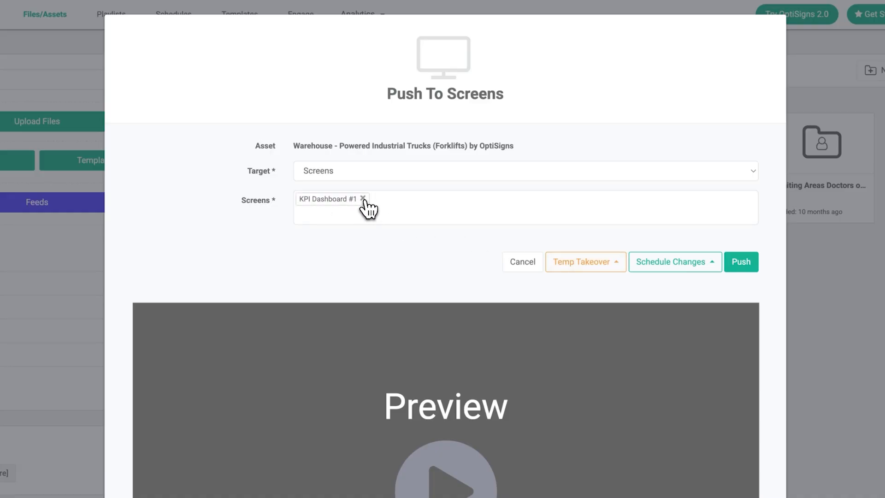
- Replace the KPI Dashboard #1 target with screens tagged Corporate
click(361, 199)
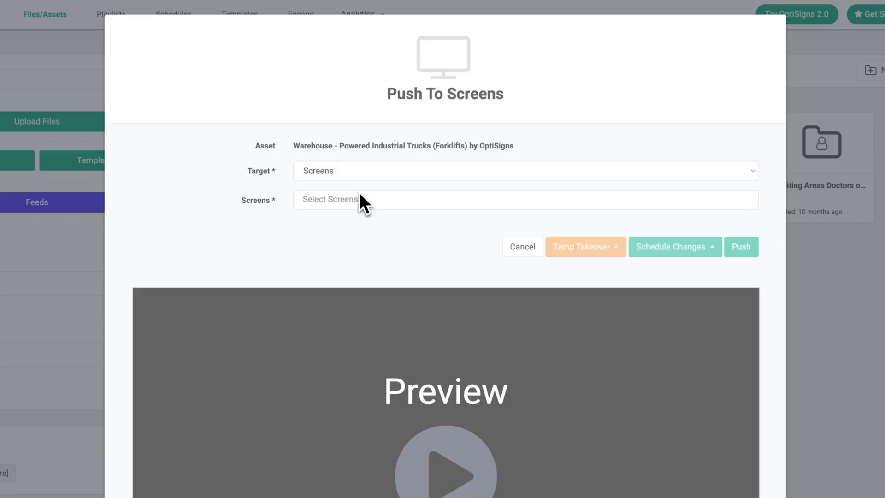
click(356, 175)
click(350, 182)
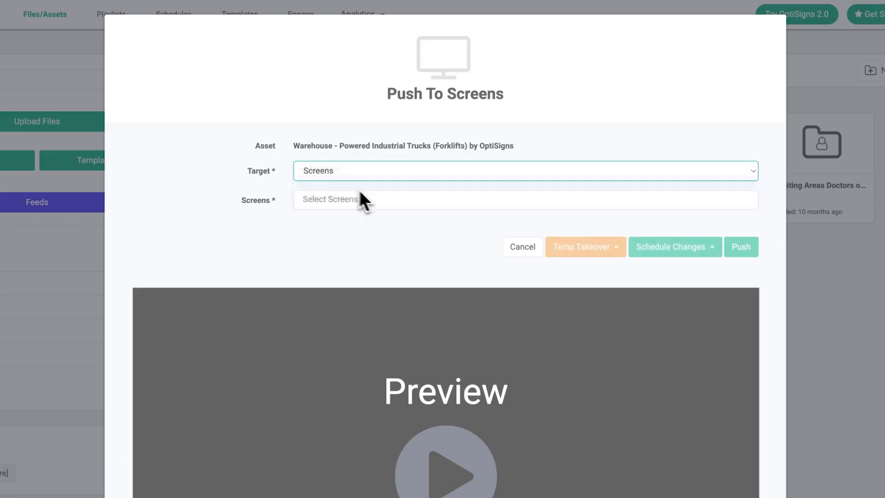
click(365, 202)
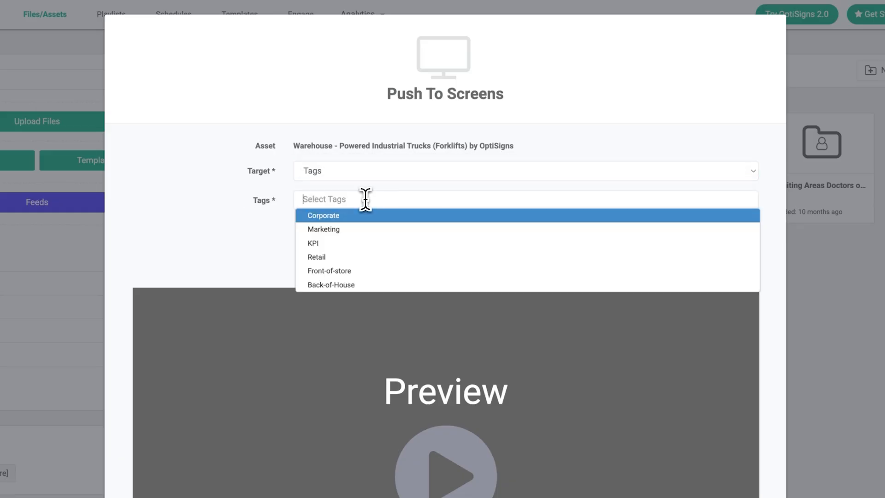
click(344, 223)
click(545, 341)
- Start a 30-minute temp takeover on the Corporate-tagged screens
click(584, 305)
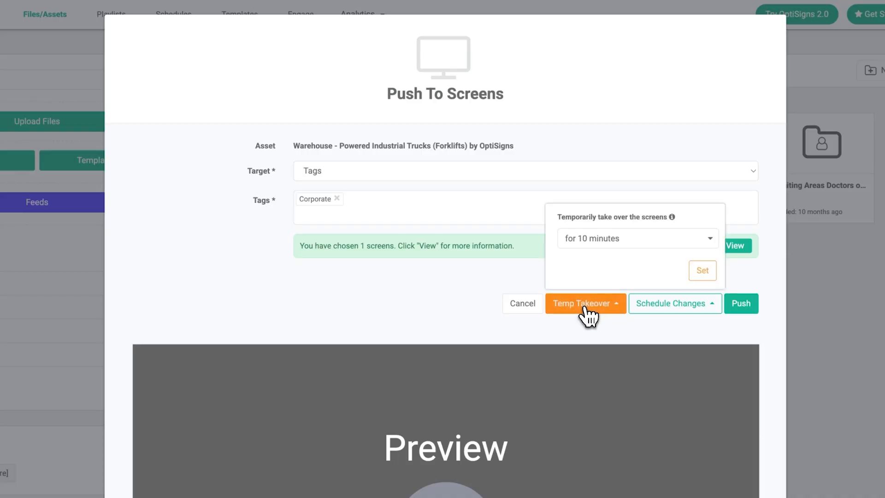
click(596, 243)
click(571, 328)
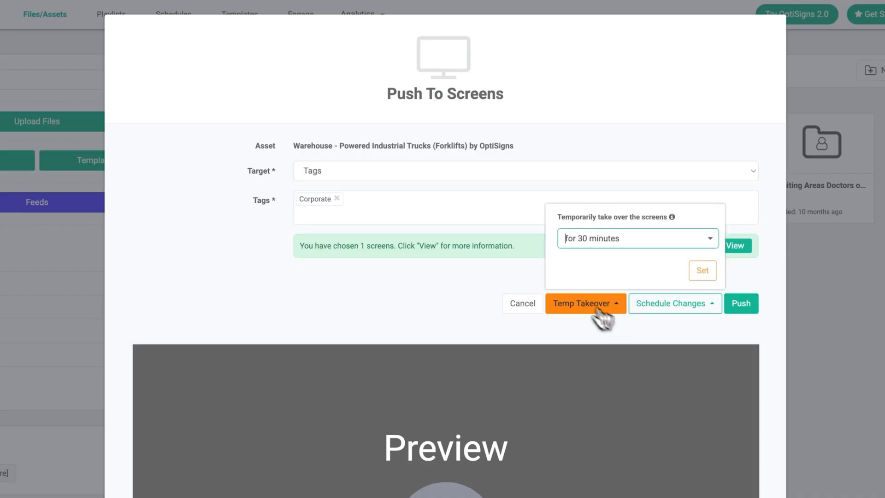
click(702, 272)
click(104, 20)
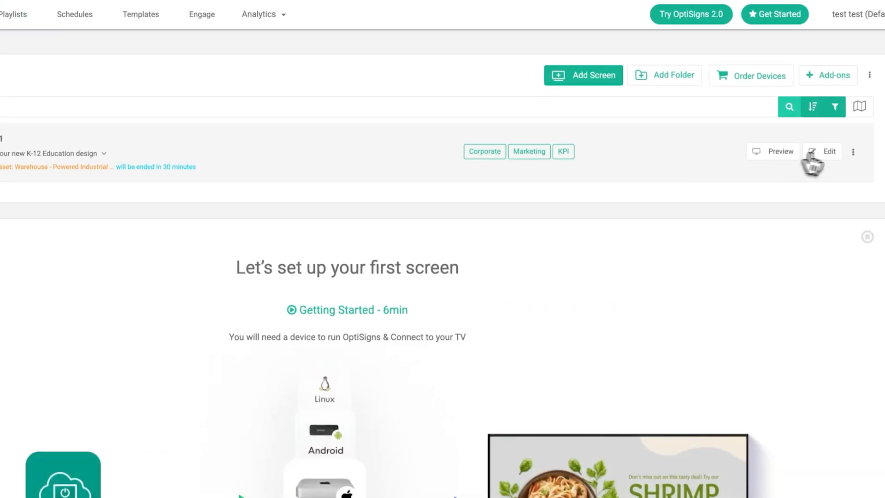
- Change KPI Dashboard #1's content to the Warehouse forklift safety asset
click(832, 158)
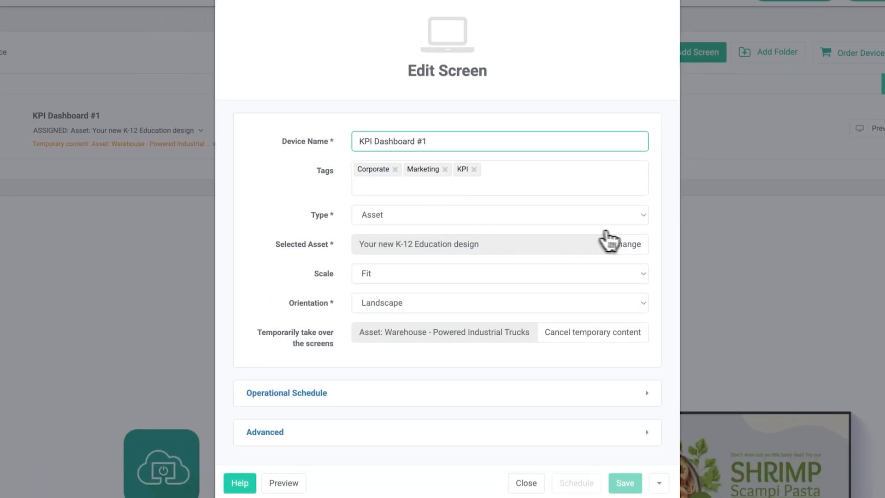
click(625, 244)
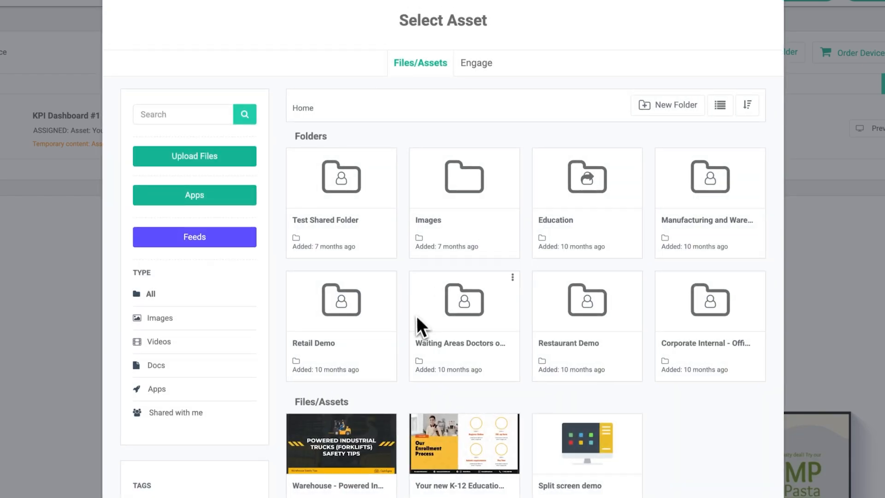
click(363, 449)
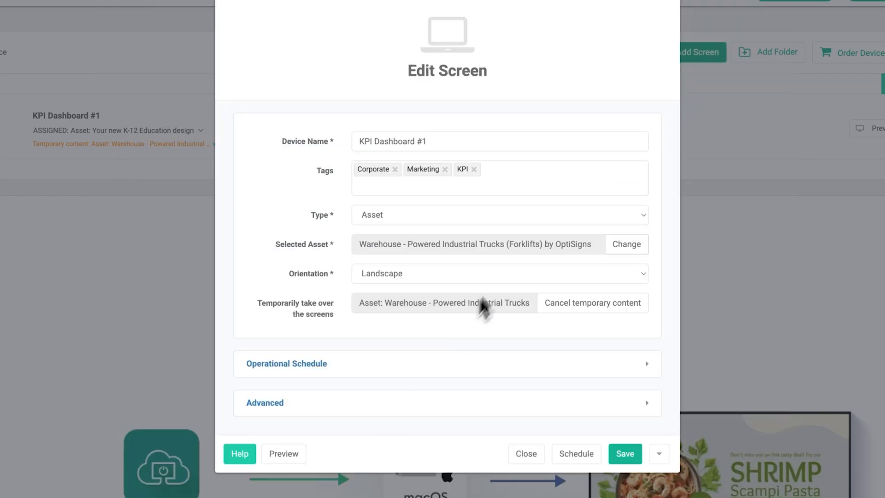
- Schedule the change to go live 01/22/26 at 02:47 PM, with expiration on January 22
click(581, 454)
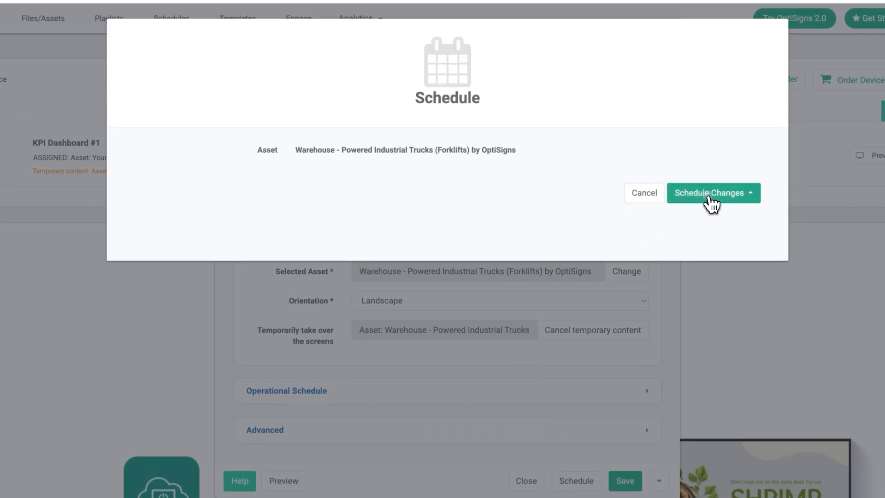
click(687, 190)
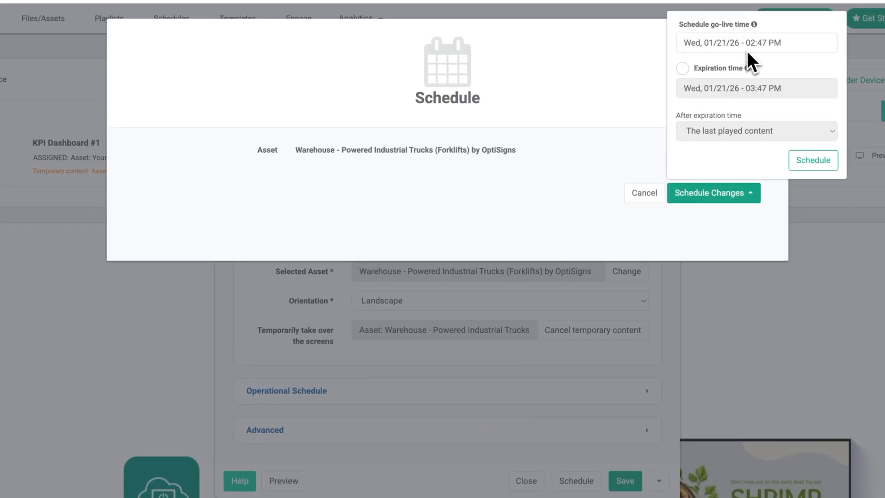
click(729, 41)
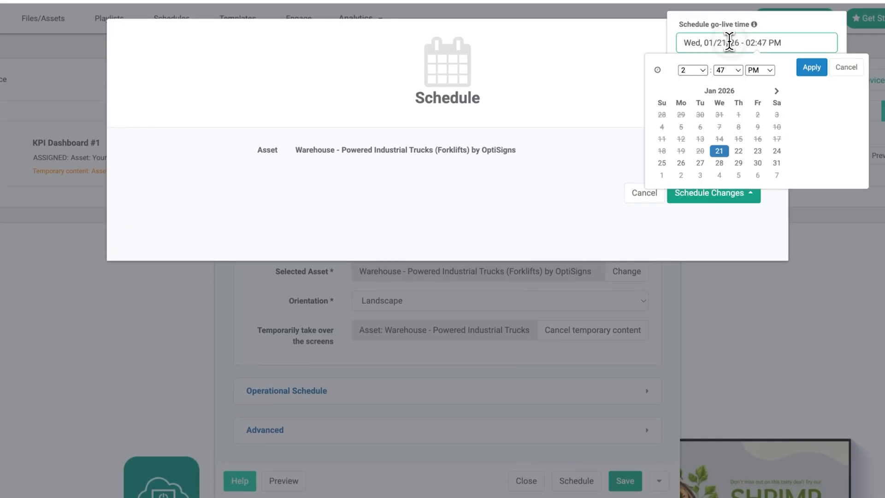
click(812, 68)
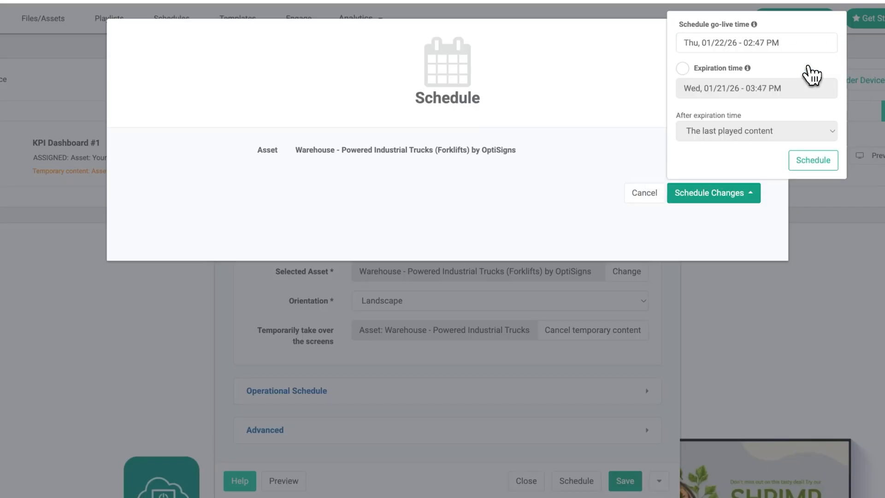
click(683, 66)
click(734, 106)
click(739, 215)
click(808, 132)
click(809, 181)
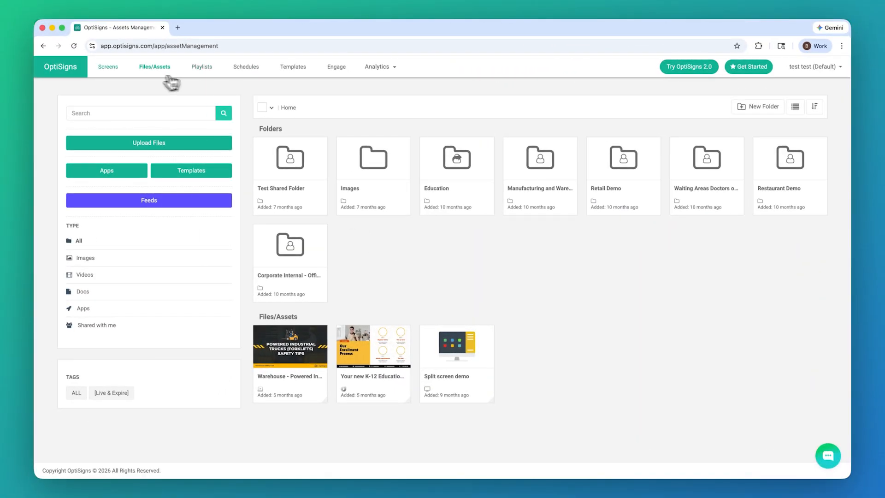
- Open Register 1's operational schedule editor from the Screens list
click(110, 73)
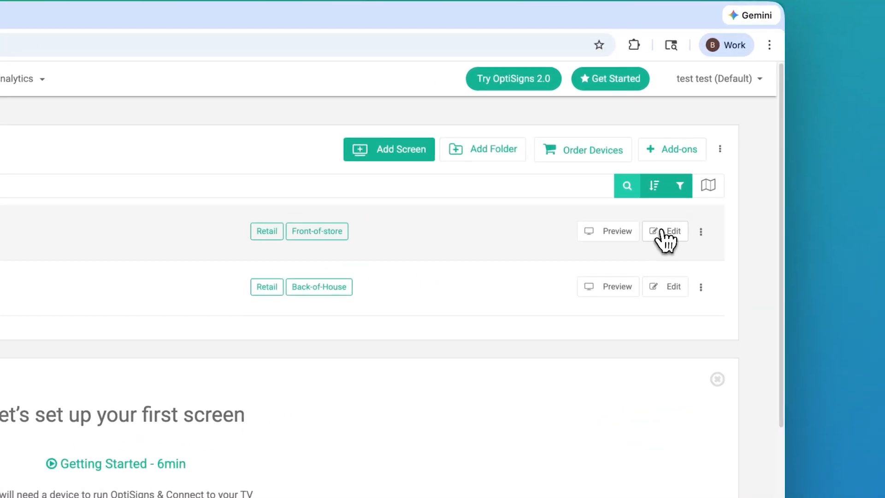
click(746, 182)
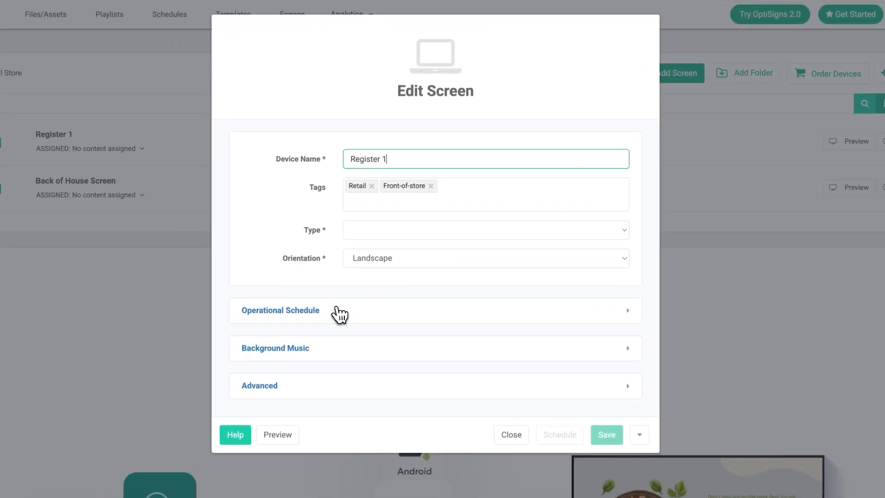
click(339, 313)
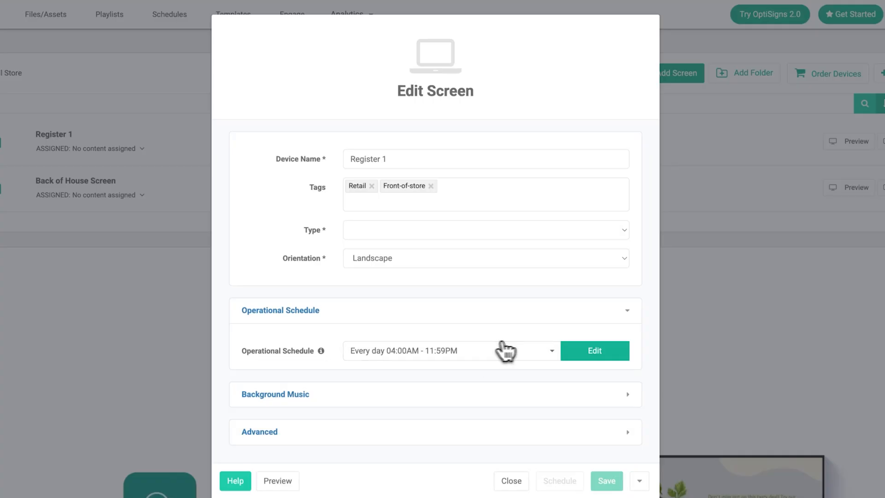
click(591, 358)
- Set hours to 01:58 AM–04:00 PM on Monday, Wednesday, Thursday and Saturday only
double_click(403, 174)
double_click(434, 174)
click(392, 202)
click(446, 203)
click(487, 203)
triple_click(512, 176)
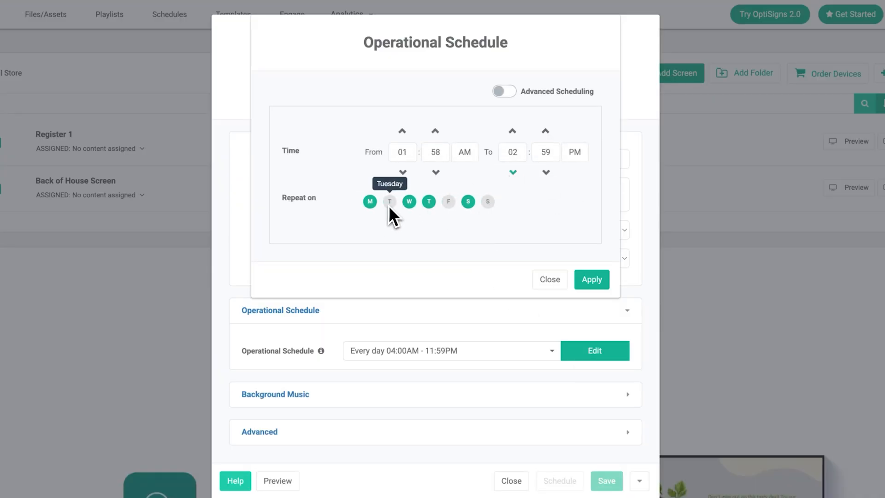
double_click(512, 131)
click(545, 131)
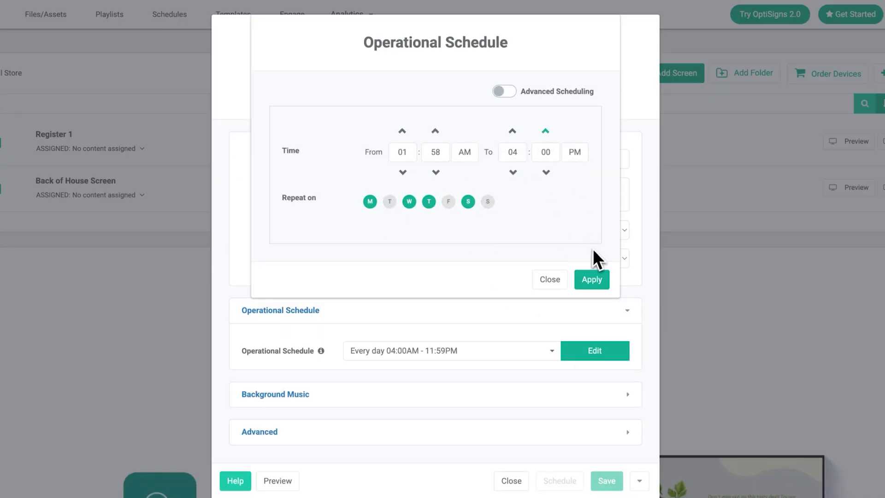
click(591, 283)
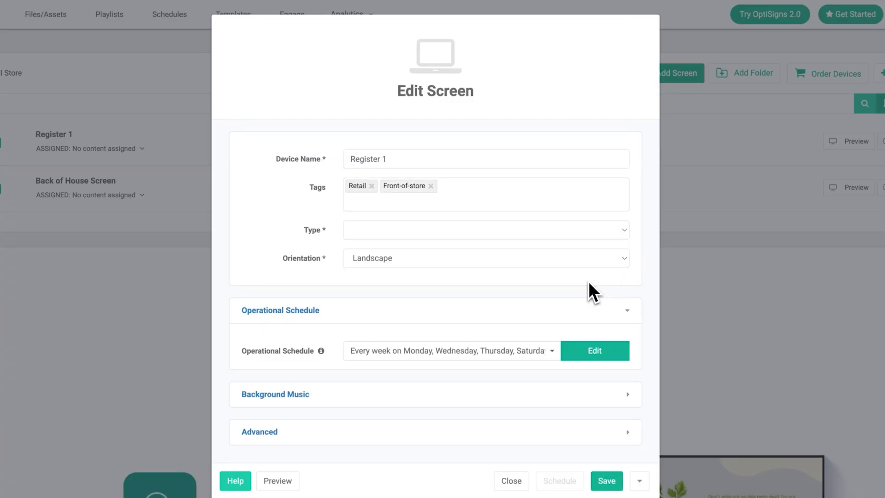
click(599, 355)
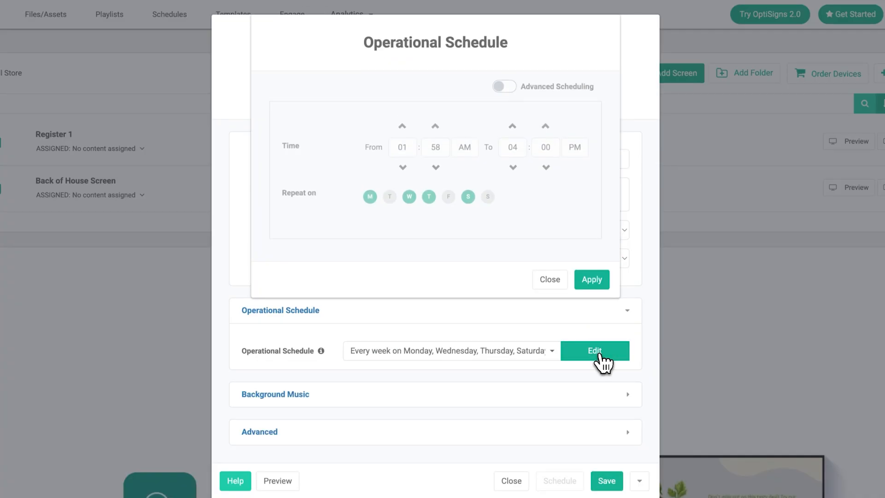
- Enable advanced scheduling and save a Monday 10am–2pm event named test1
click(504, 91)
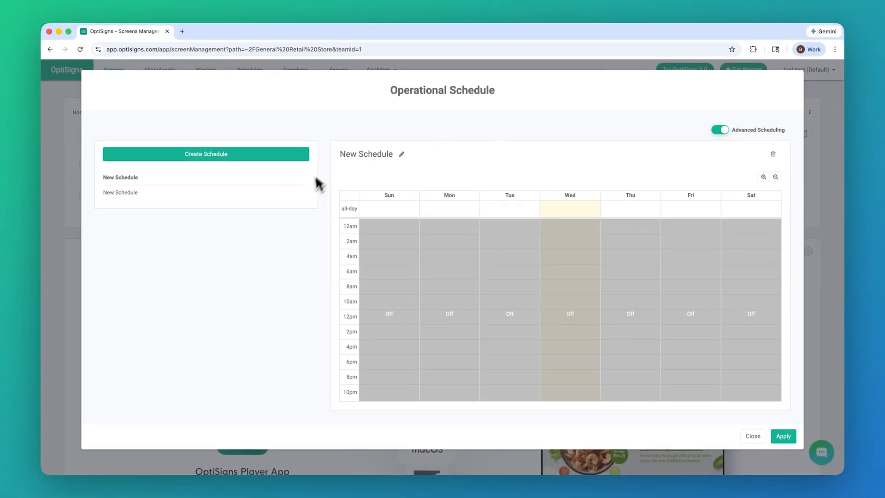
click(446, 302)
drag(446, 315, 447, 323)
scroll(281, 386, down, 1)
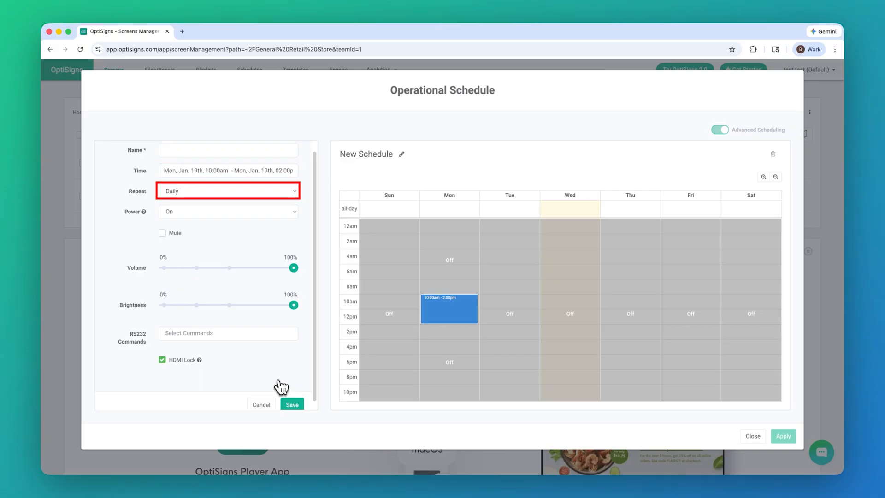
scroll(276, 352, up, 1)
click(192, 163)
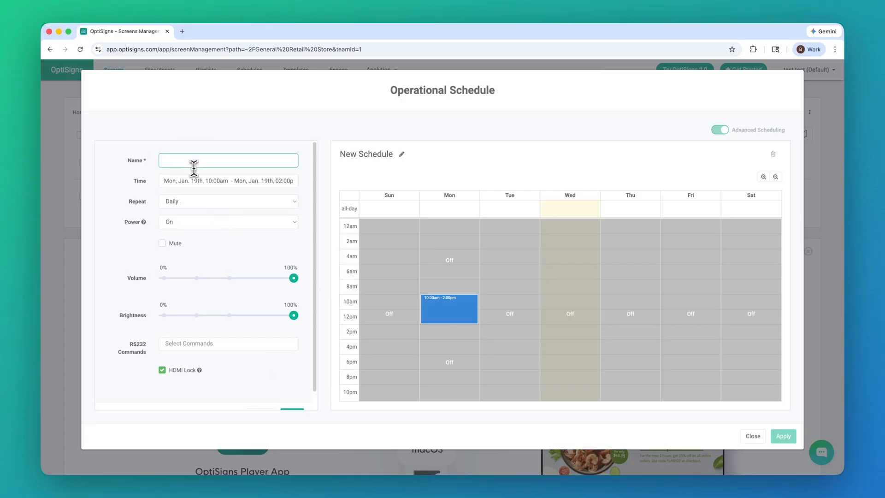
scroll(199, 182, down, 2)
click(293, 396)
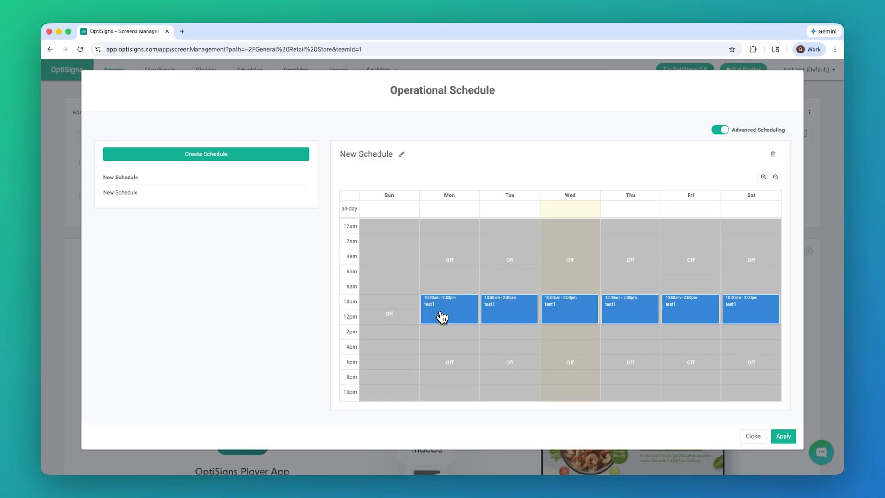
- Set the test1 event to repeat every weekend and save it
click(442, 318)
click(178, 201)
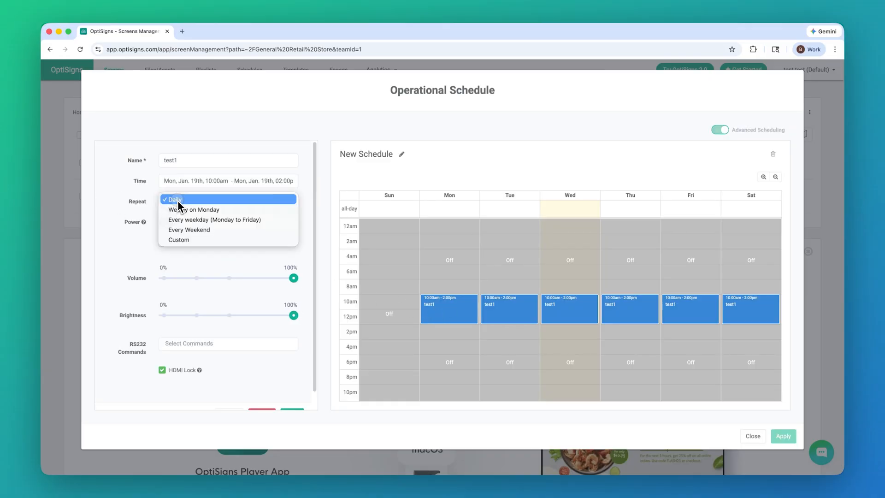
click(188, 230)
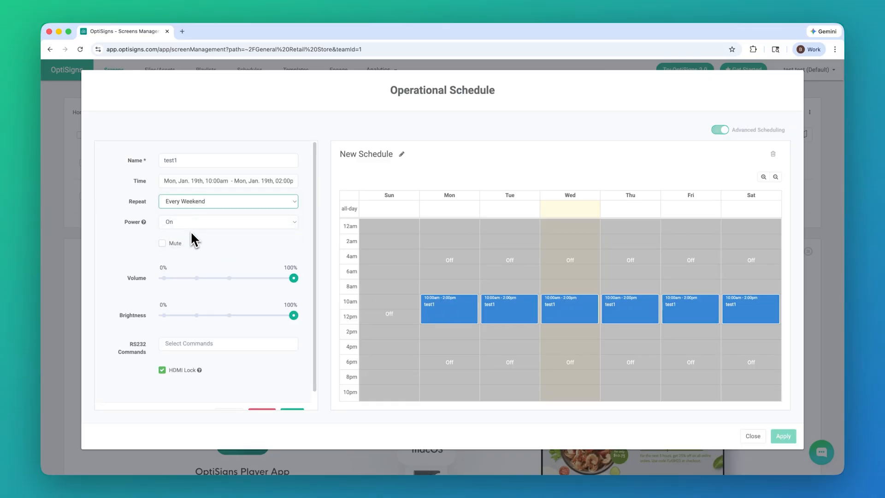
scroll(217, 240, down, 1)
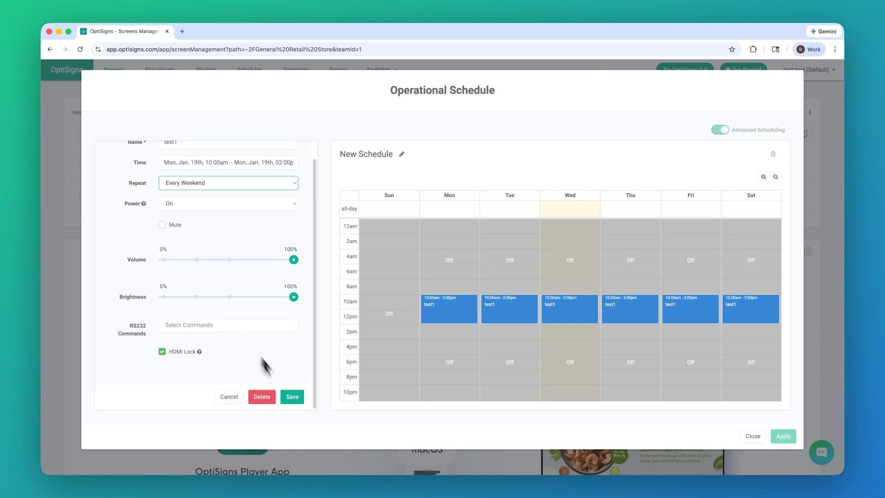
click(294, 400)
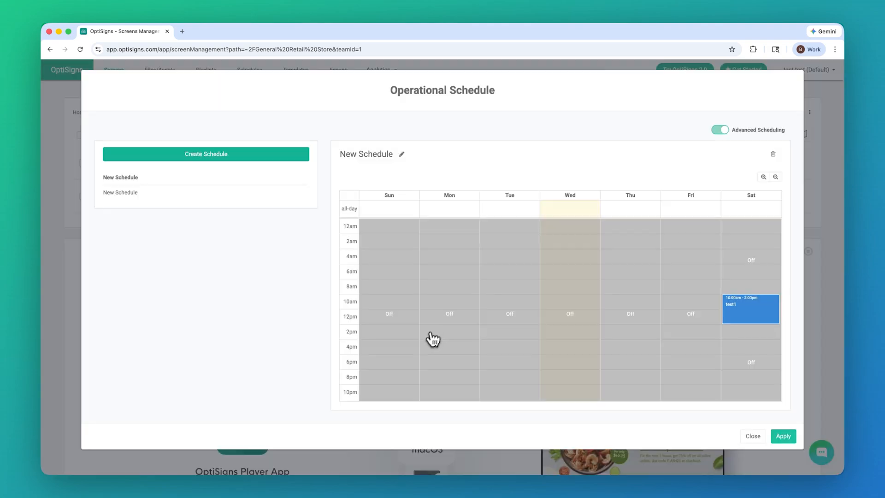
click(445, 261)
- Add a Saturday 2:00–4:00am event named test2 with a custom repeat, and save it
drag(445, 258, 756, 250)
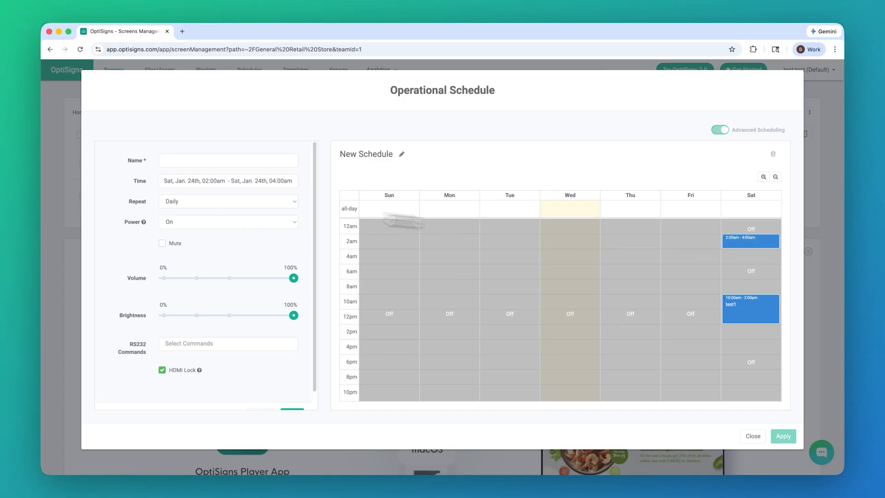
click(180, 160)
text(test2)
click(216, 201)
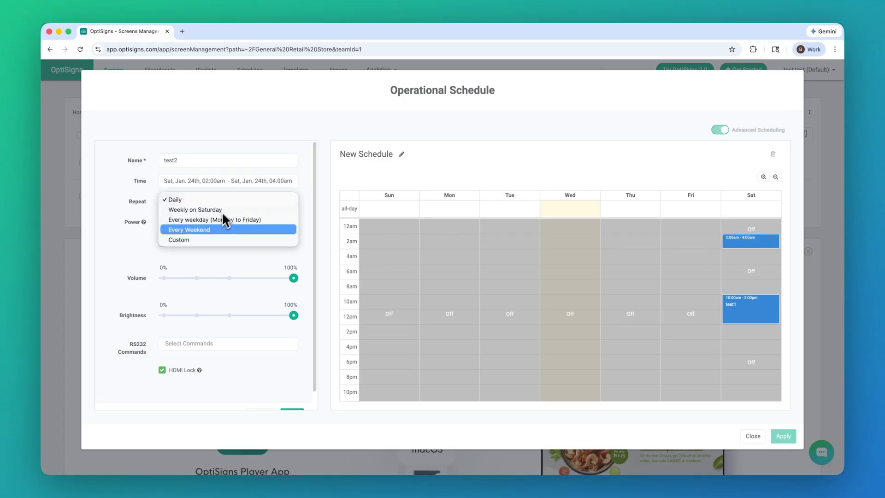
click(198, 240)
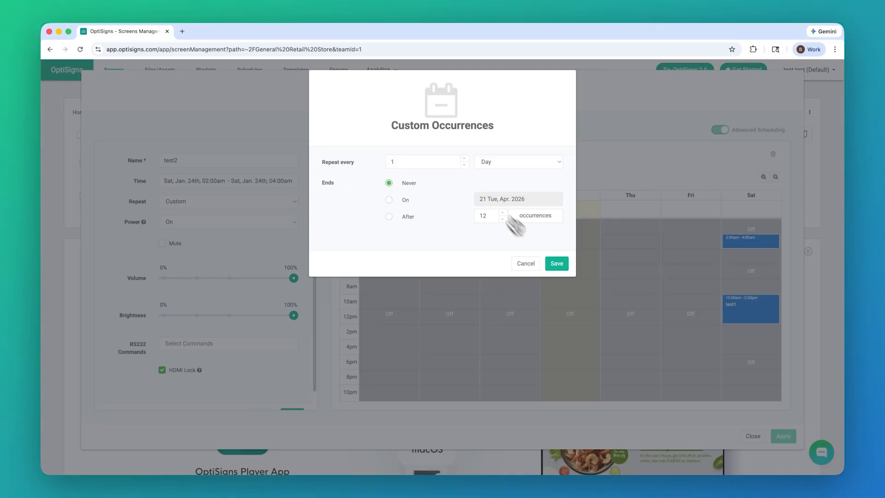
click(616, 306)
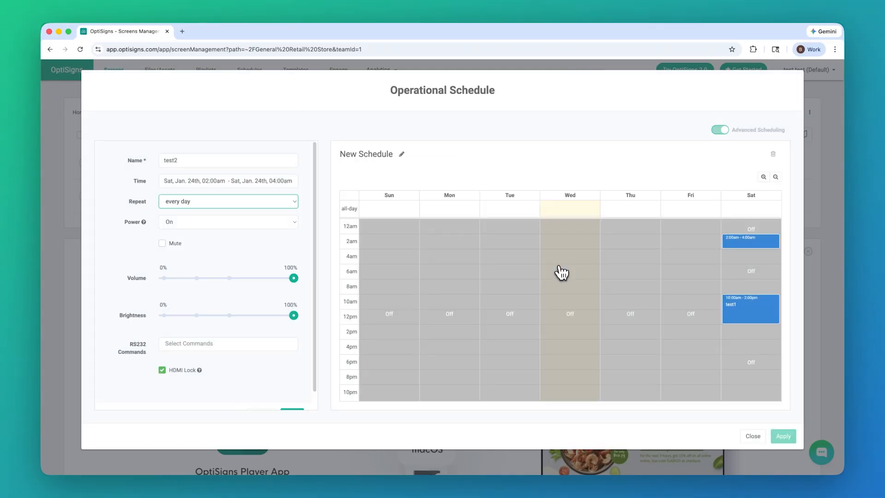
scroll(317, 355, down, 1)
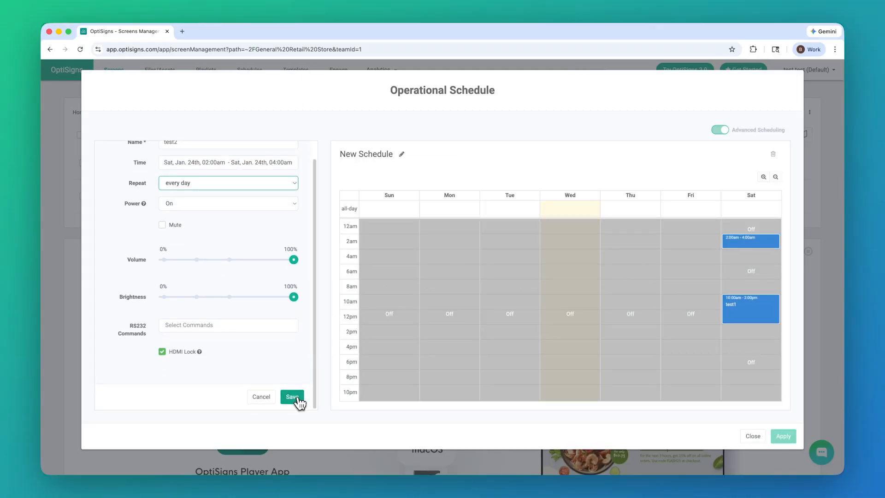
click(295, 398)
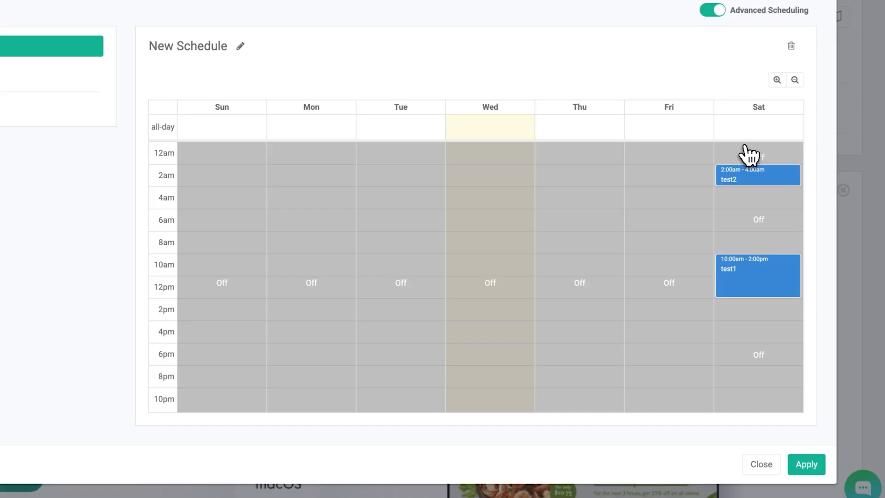
- Apply New Schedule as Register 1's operational schedule and save the screen settings
click(806, 464)
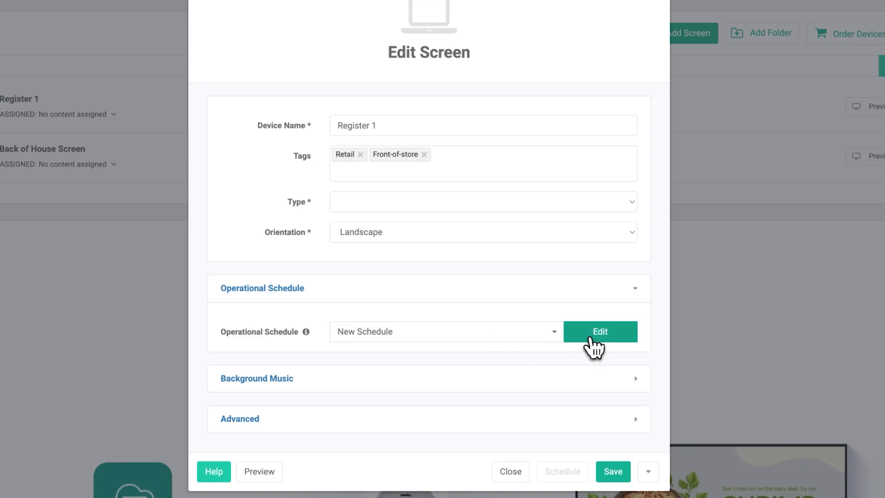
click(613, 475)
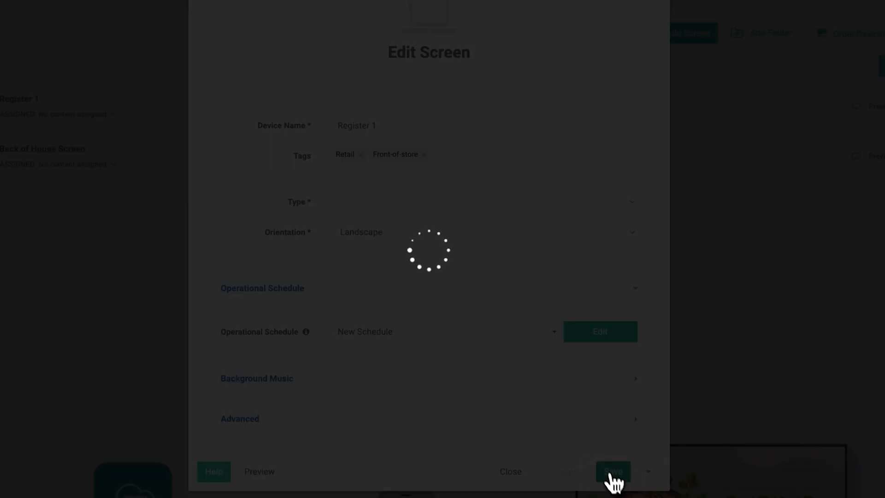